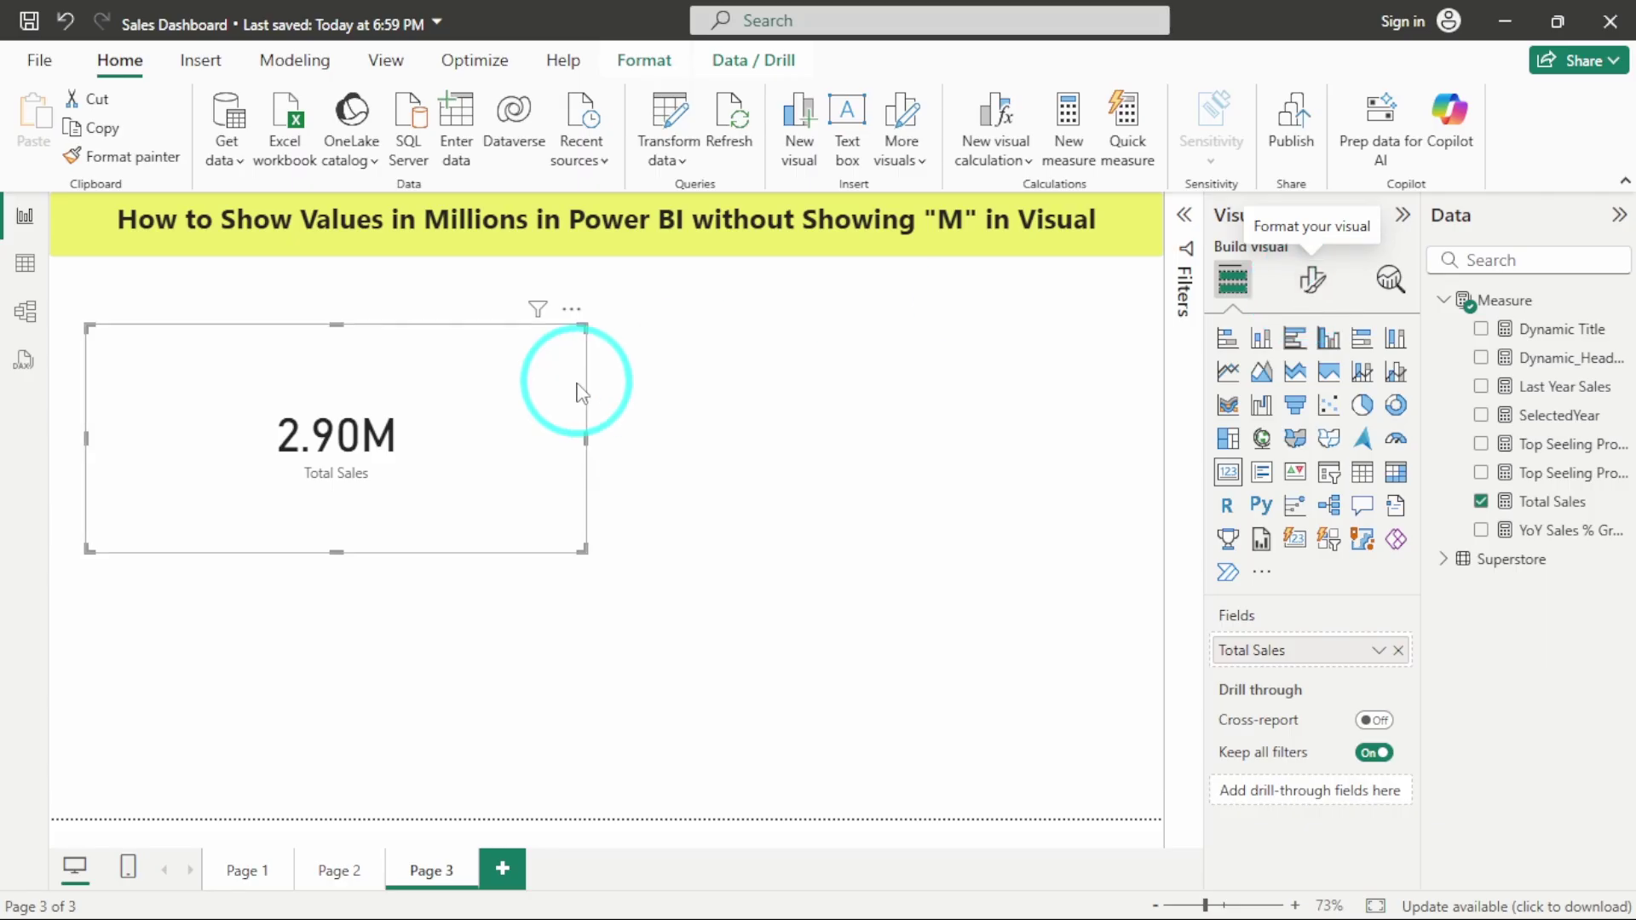
Set the Total Sales card's callout value display units to None and decimal places to 0
{"action": "left_click", "coordinate": [1311, 284]}
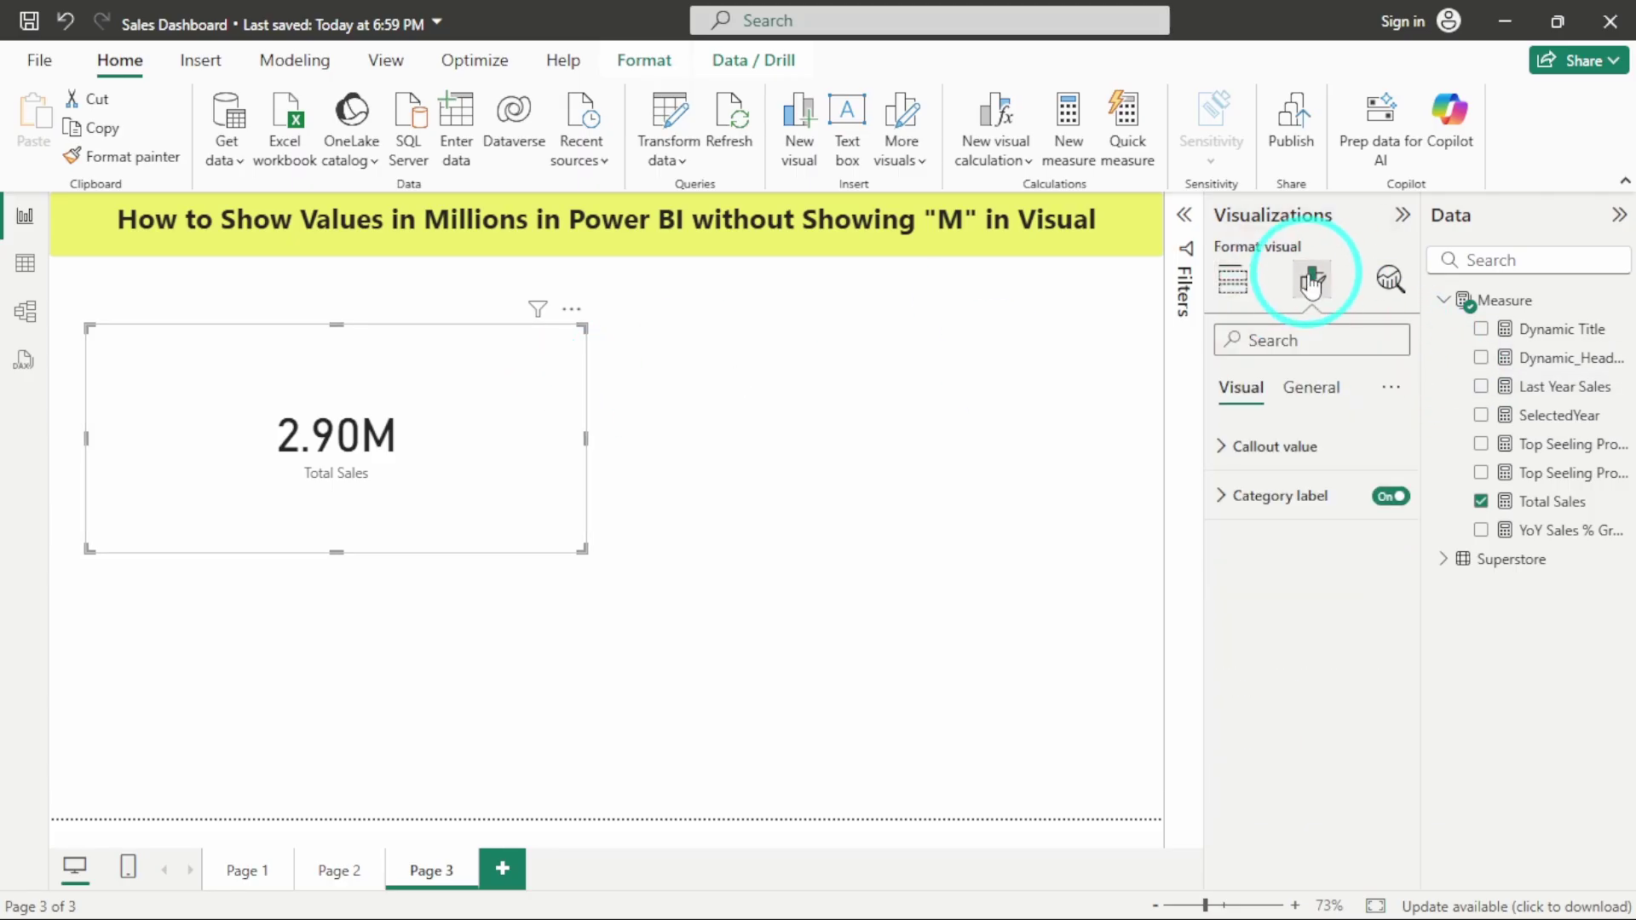
{"action": "left_click", "coordinate": [1237, 447]}
{"action": "scroll", "coordinate": [1301, 659], "scroll_direction": "down", "scroll_amount": 1}
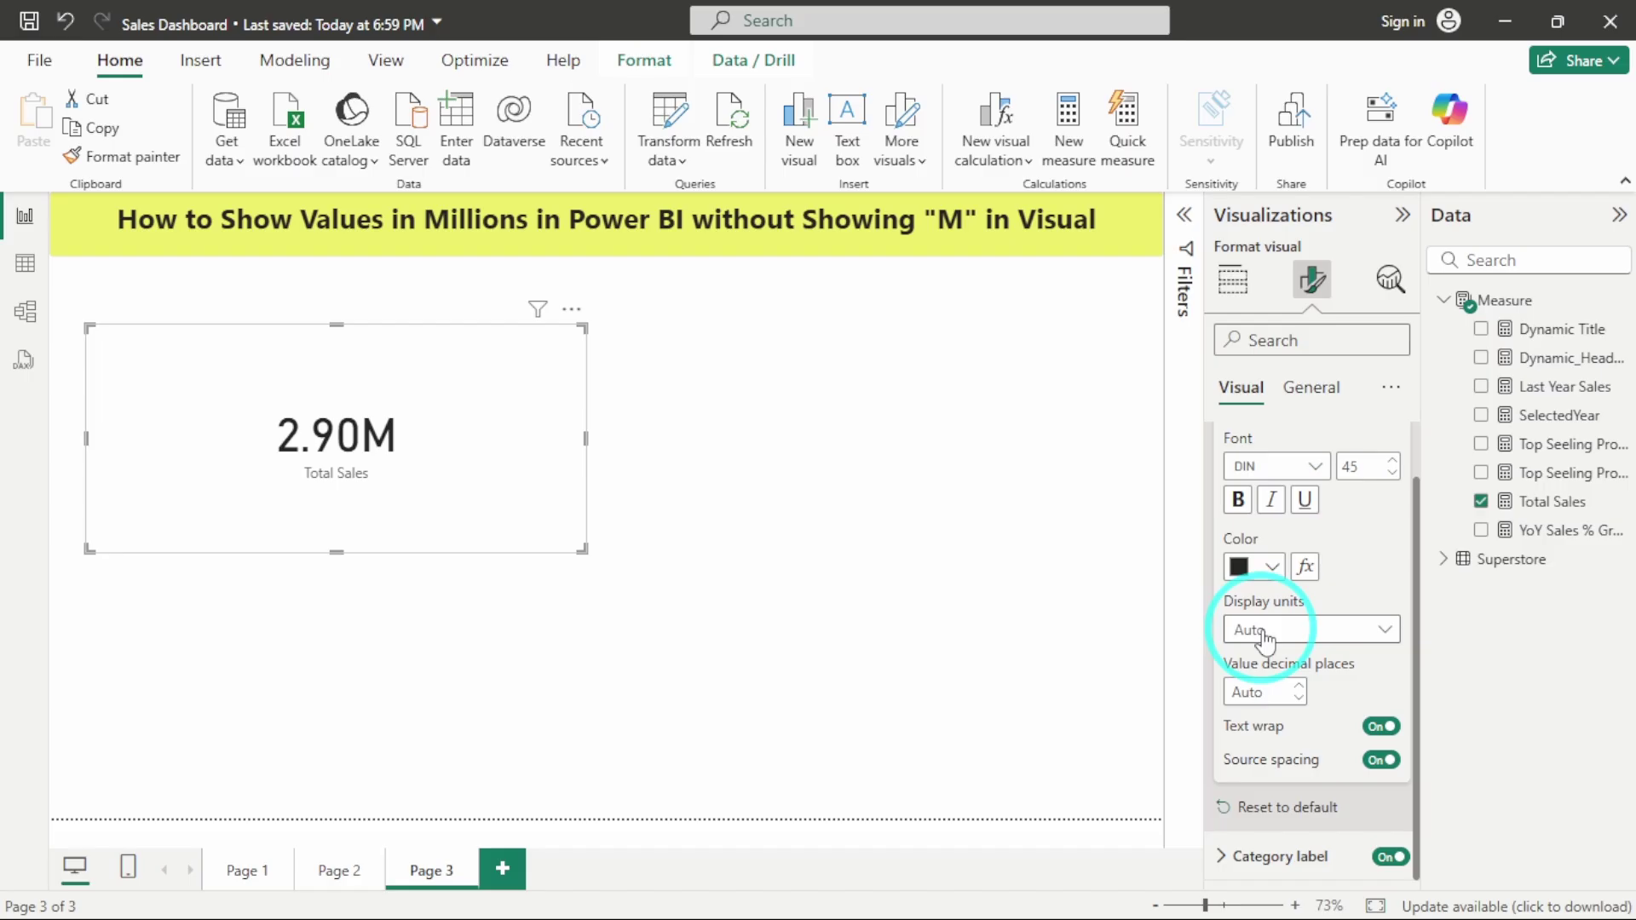
{"action": "left_click", "coordinate": [1265, 640]}
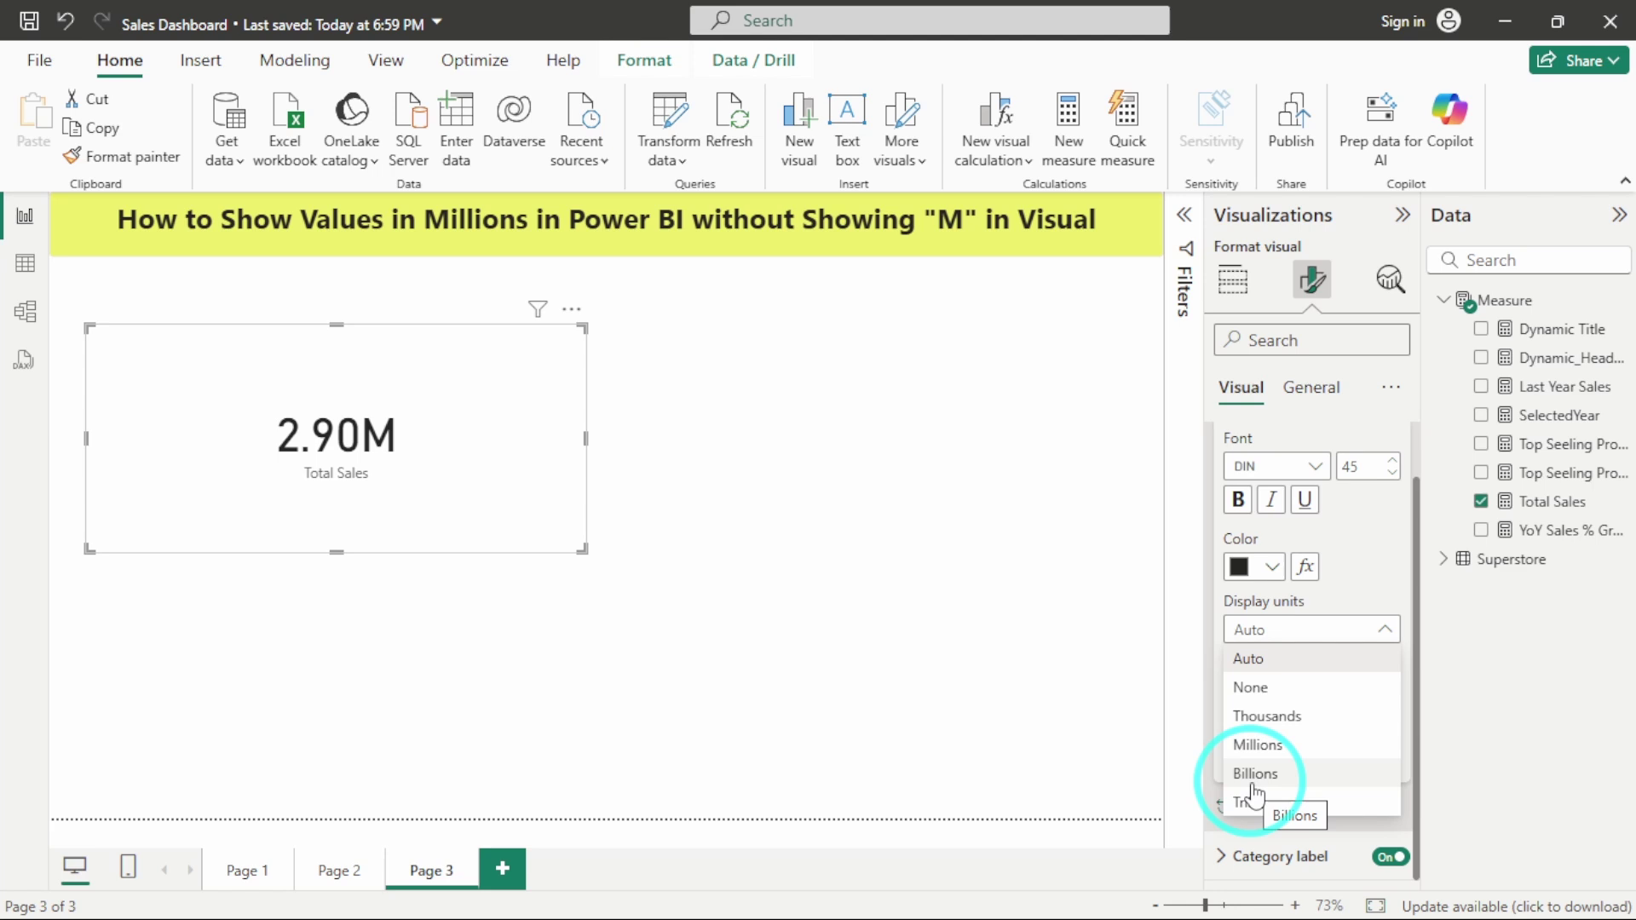
{"action": "left_click", "coordinate": [1250, 688]}
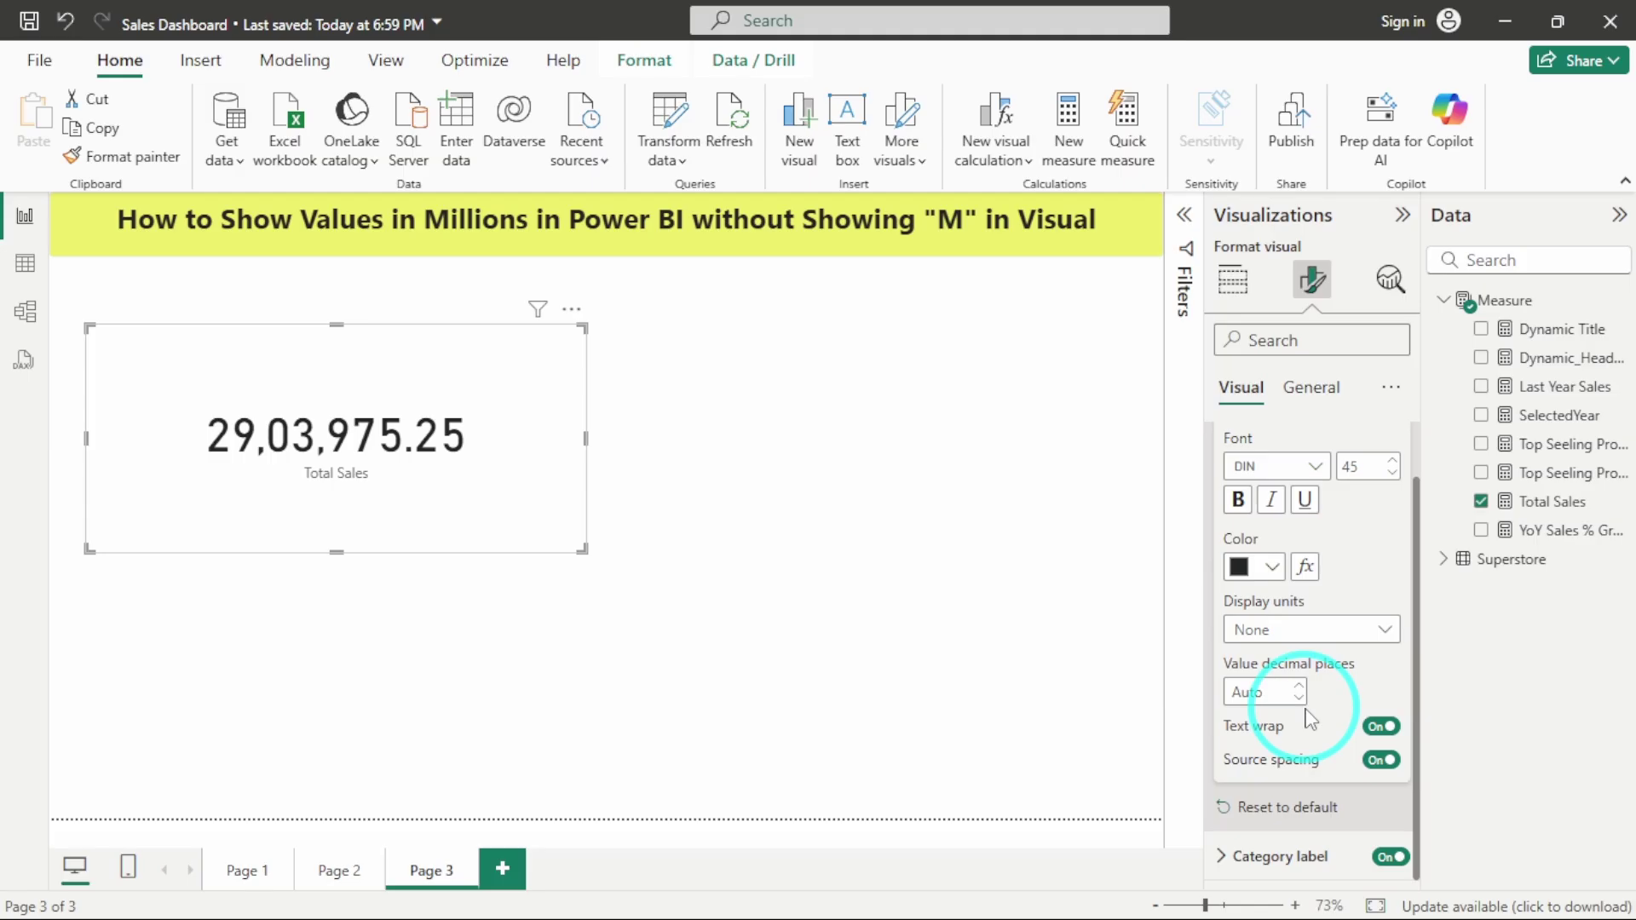
{"action": "left_click", "coordinate": [1252, 692]}
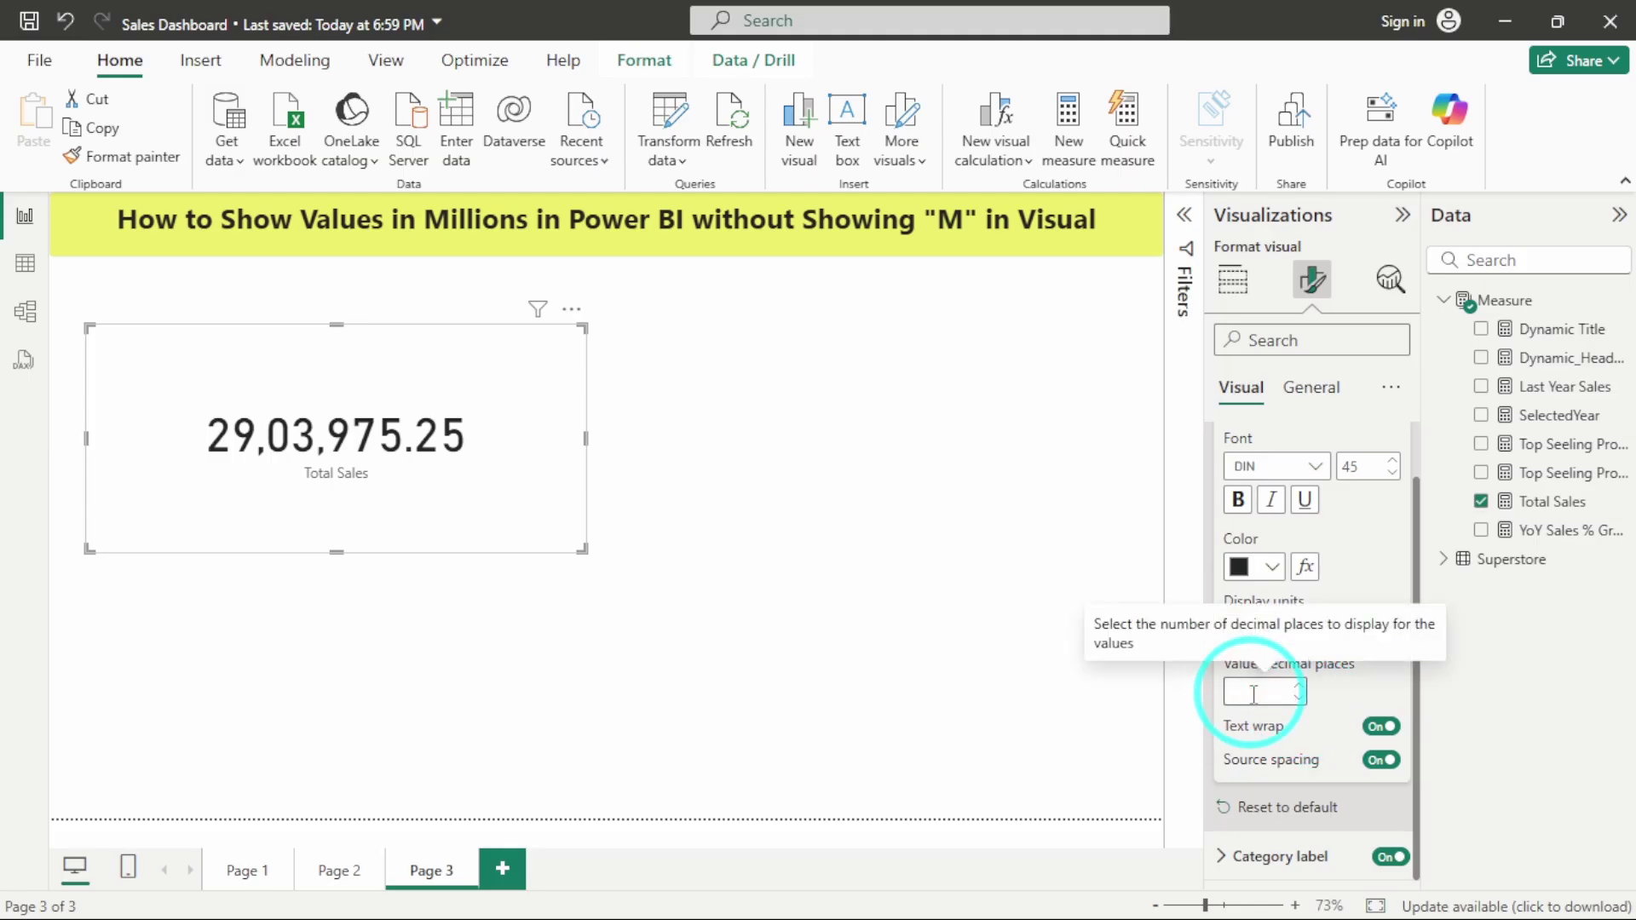
{"action": "type", "text": "0"}
{"action": "key", "text": "Return"}
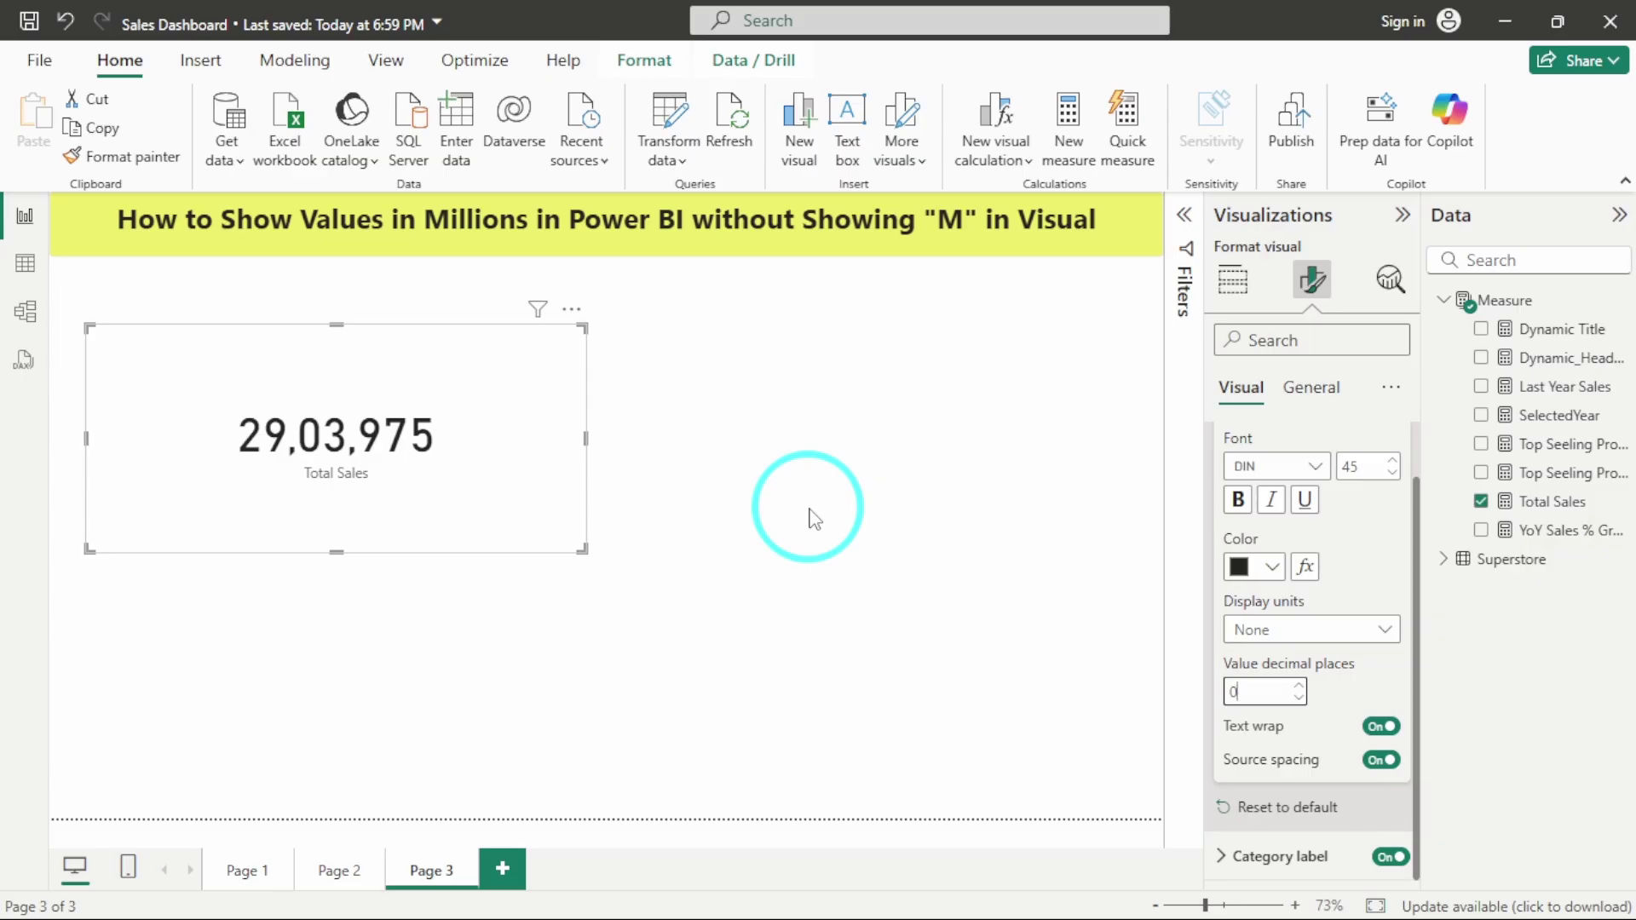
Select and deselect the Total Sales card on the canvas several times
{"action": "left_click", "coordinate": [729, 501]}
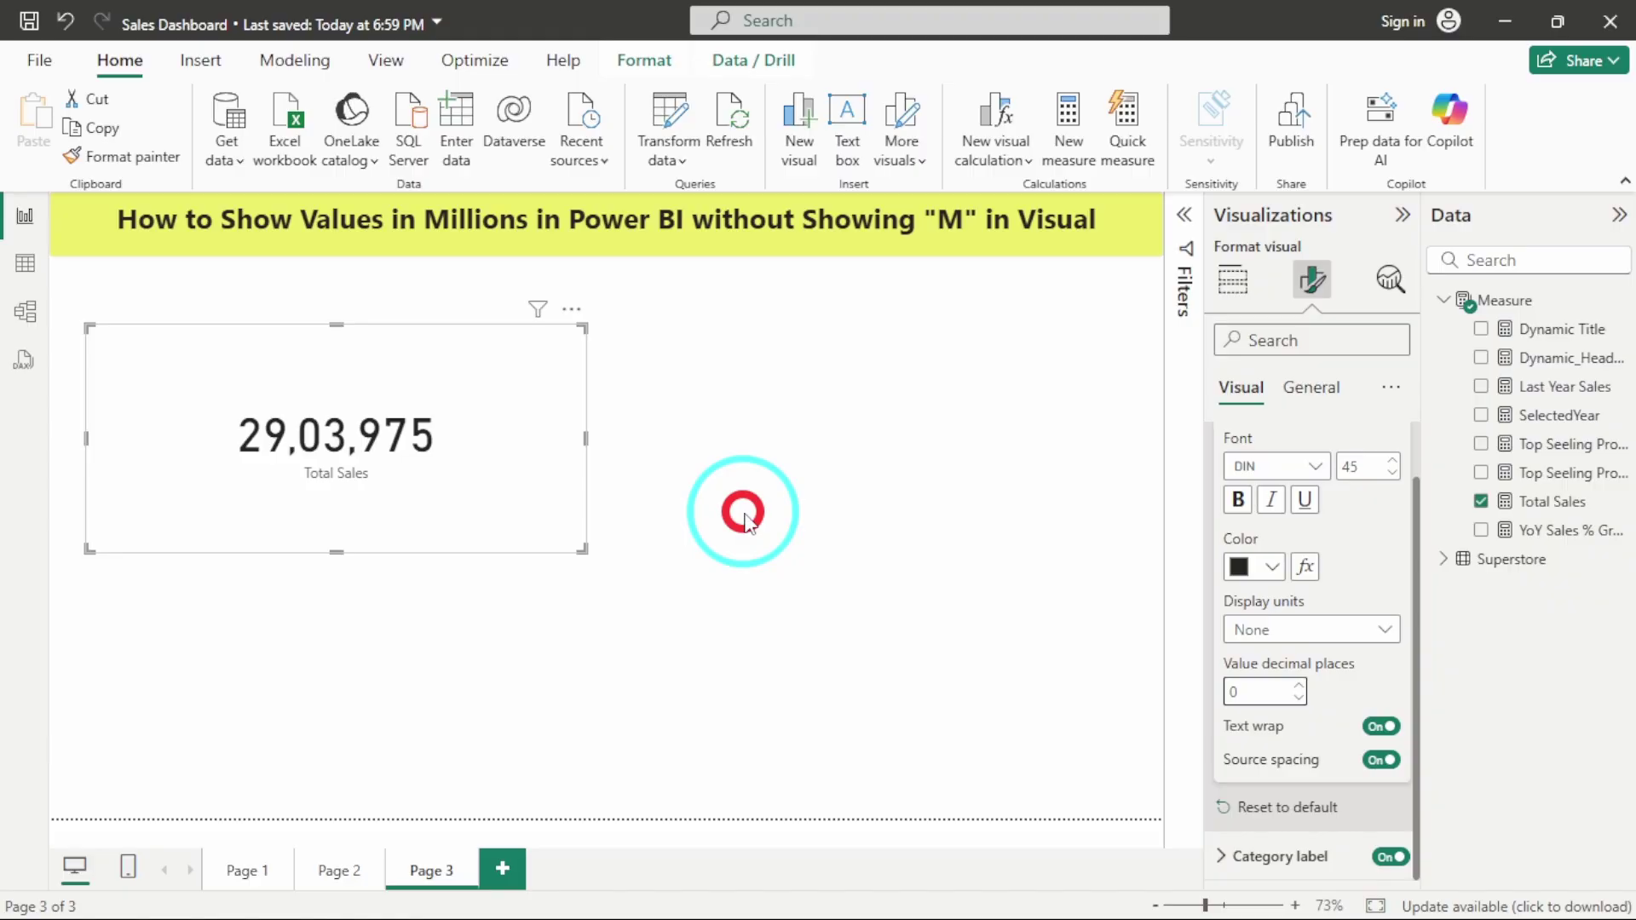
{"action": "left_click", "coordinate": [539, 481]}
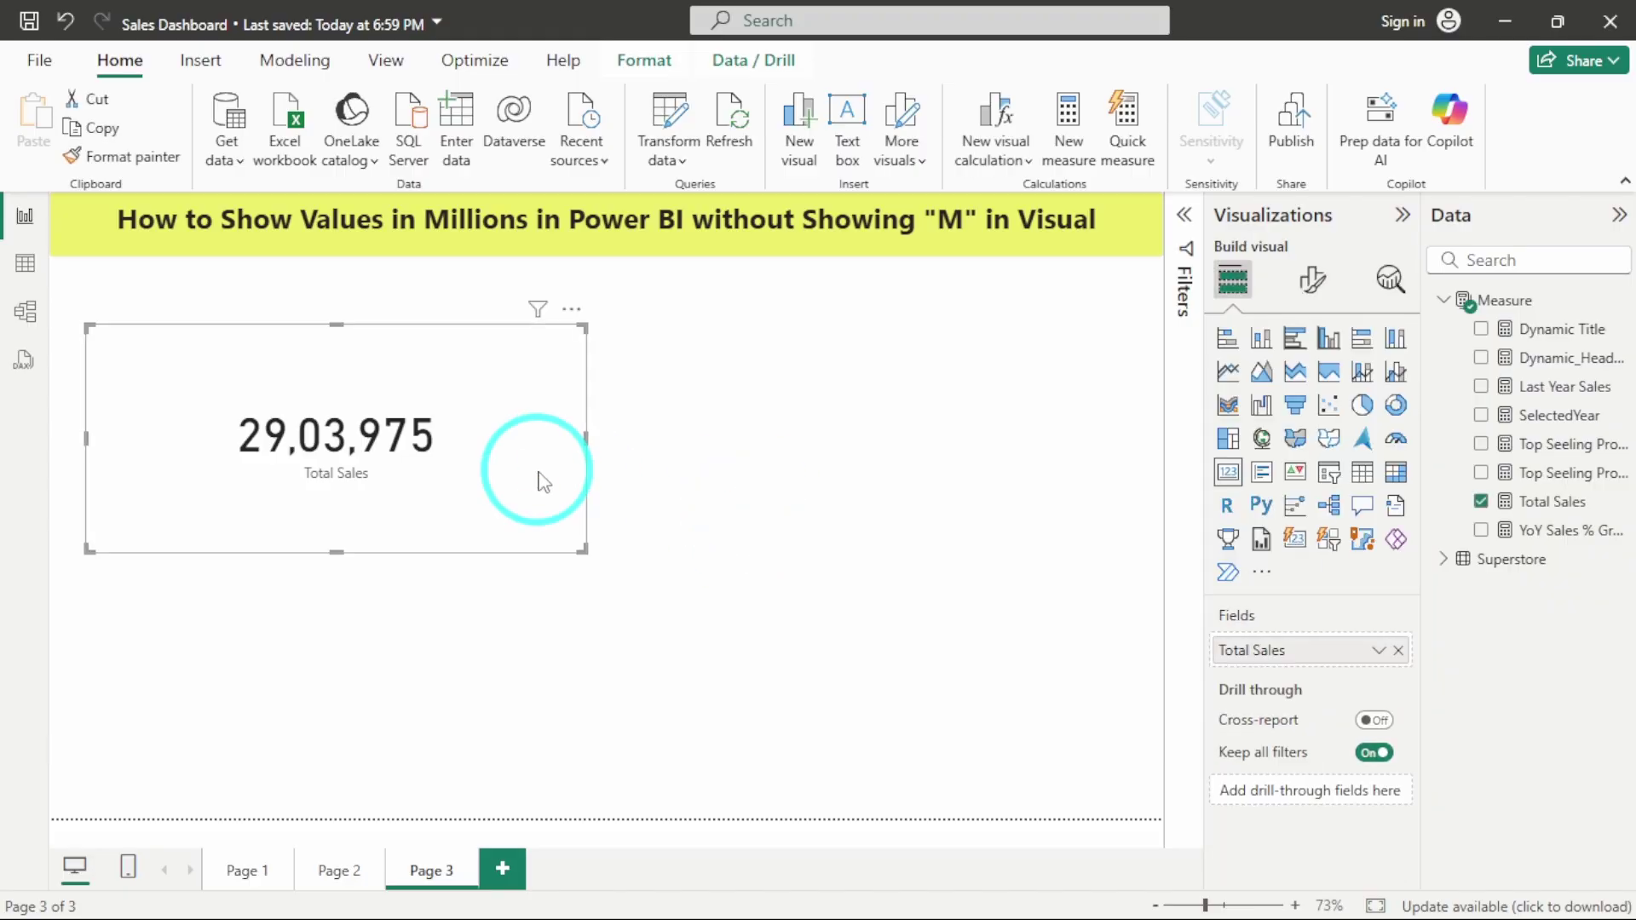
{"action": "left_click", "coordinate": [825, 528]}
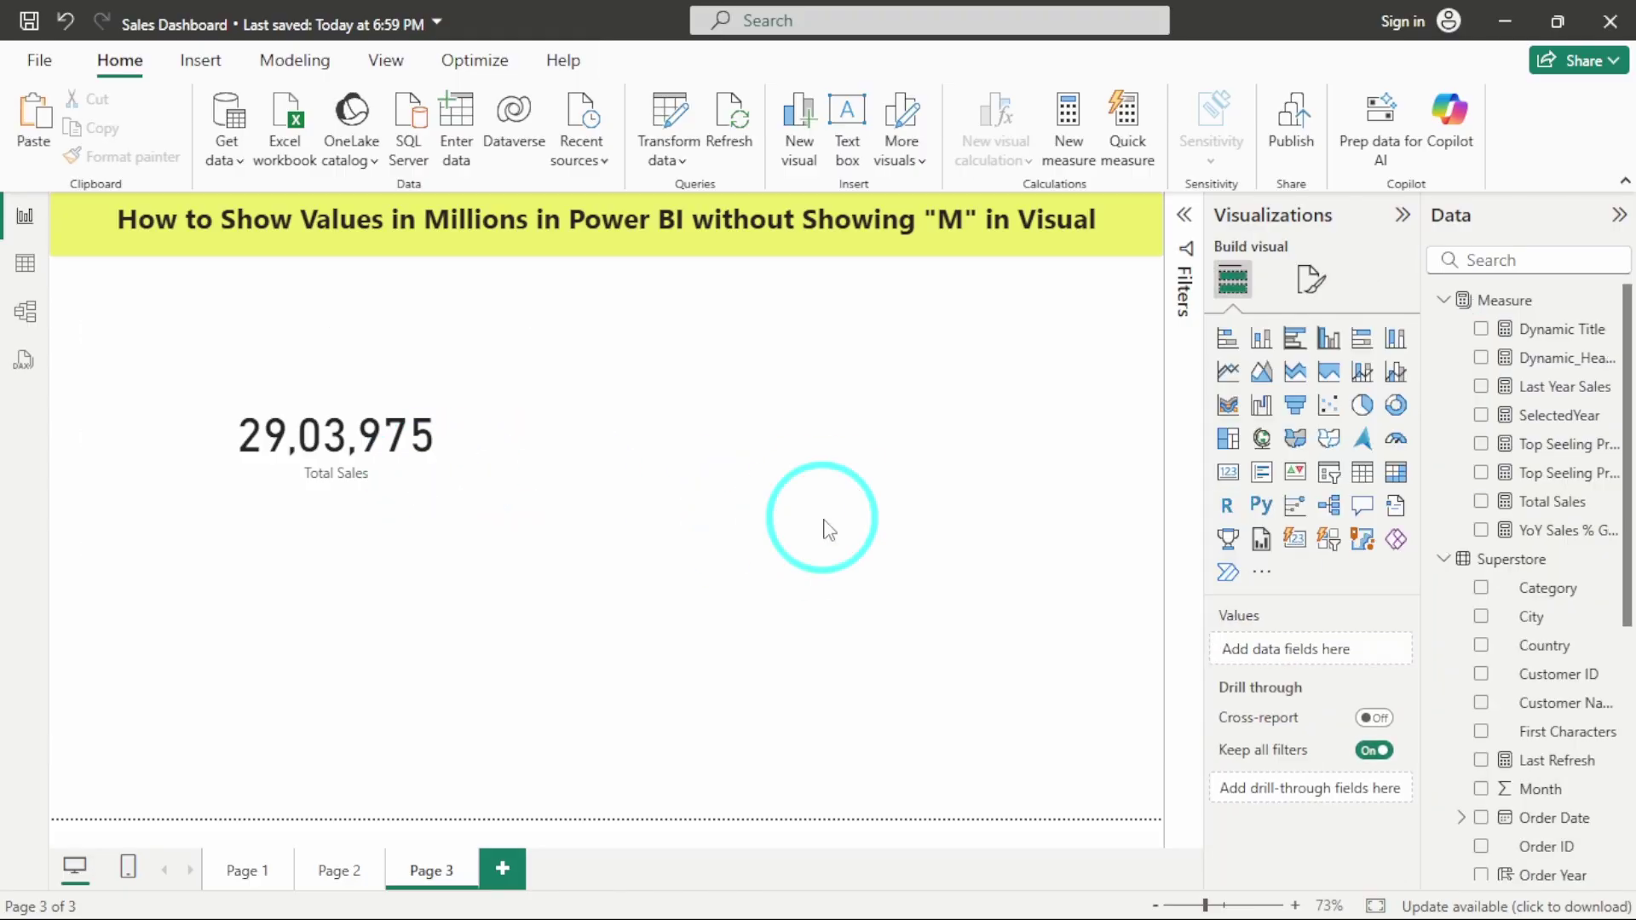
{"action": "left_click", "coordinate": [511, 486]}
{"action": "left_click", "coordinate": [695, 537]}
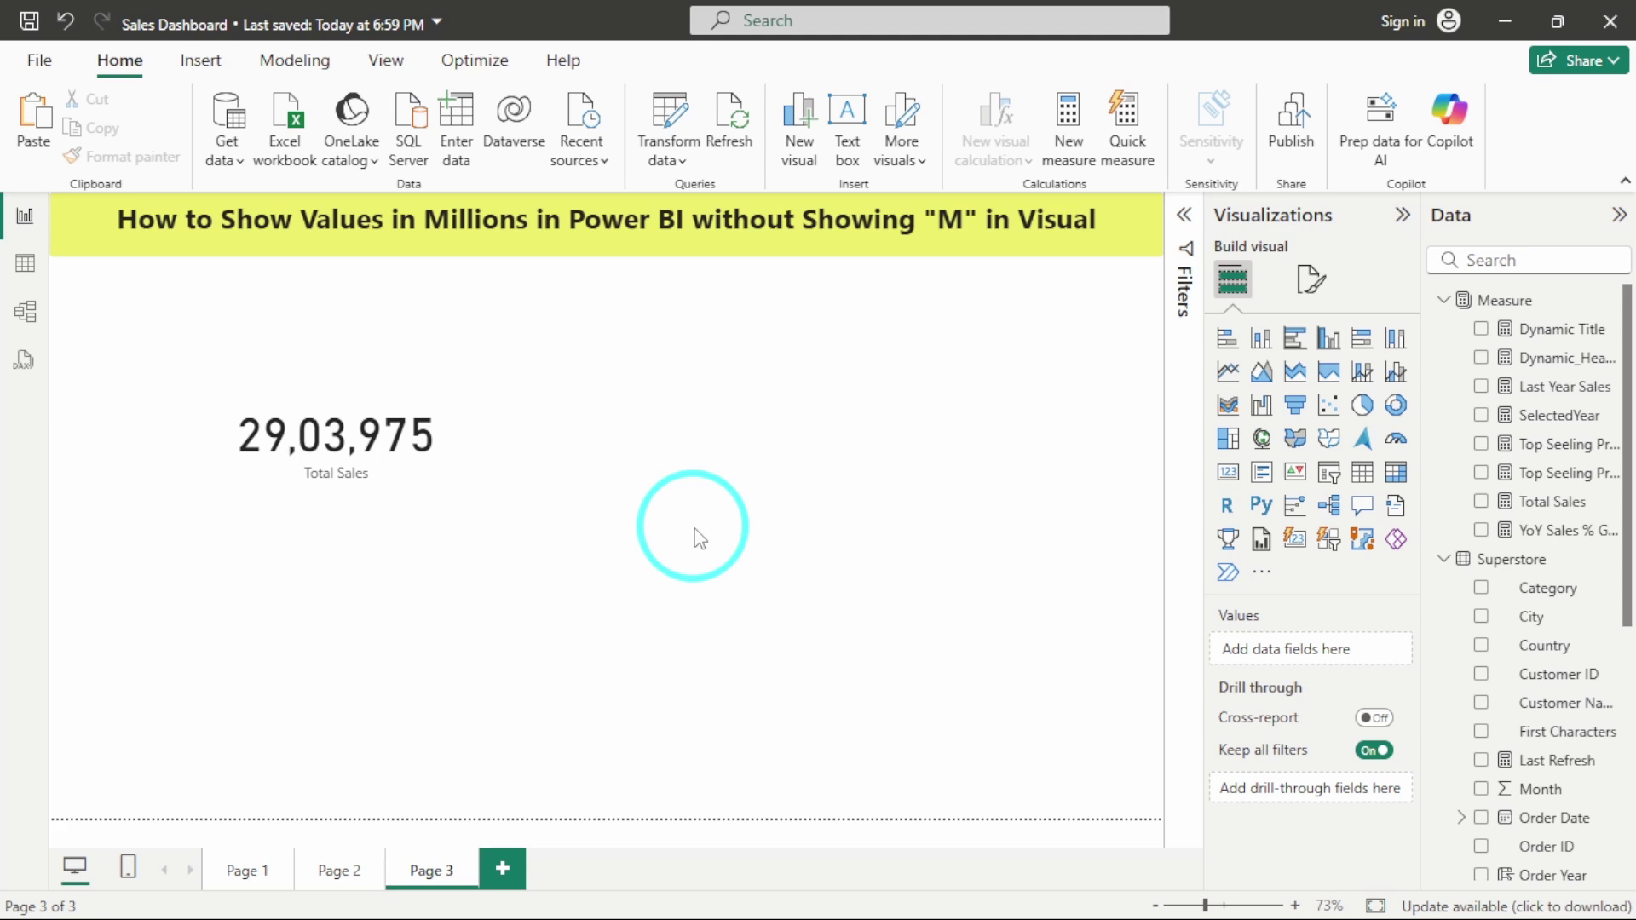
{"action": "left_click", "coordinate": [468, 473]}
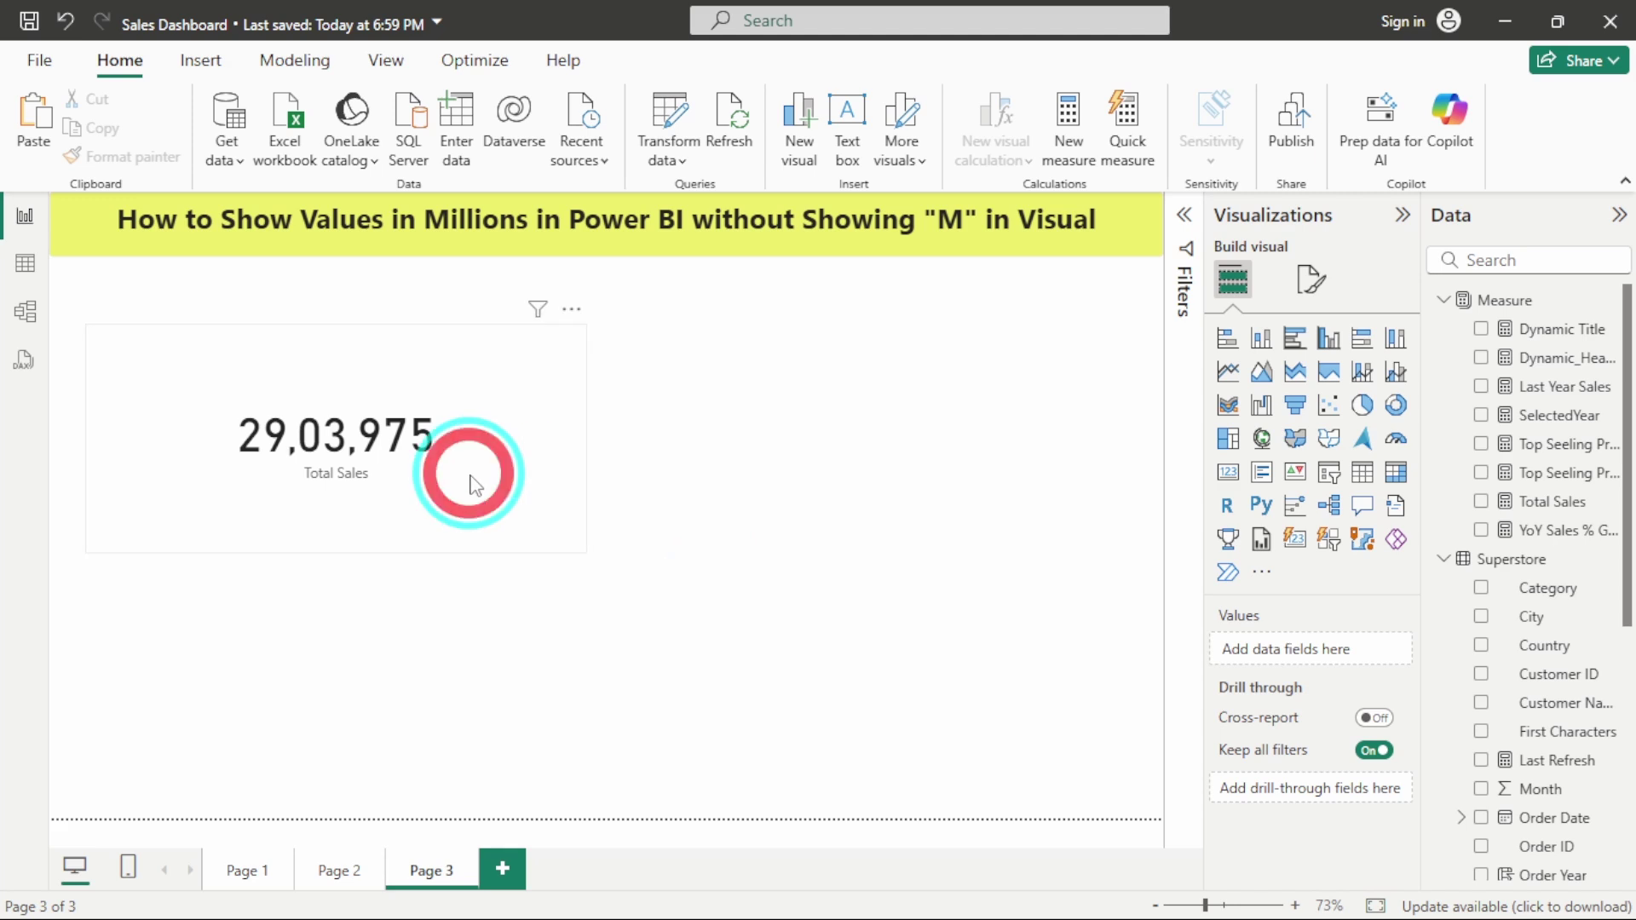
{"action": "left_click", "coordinate": [655, 540]}
Place a new table at the upper right listing Total Sales and Category
{"action": "left_click", "coordinate": [1361, 472]}
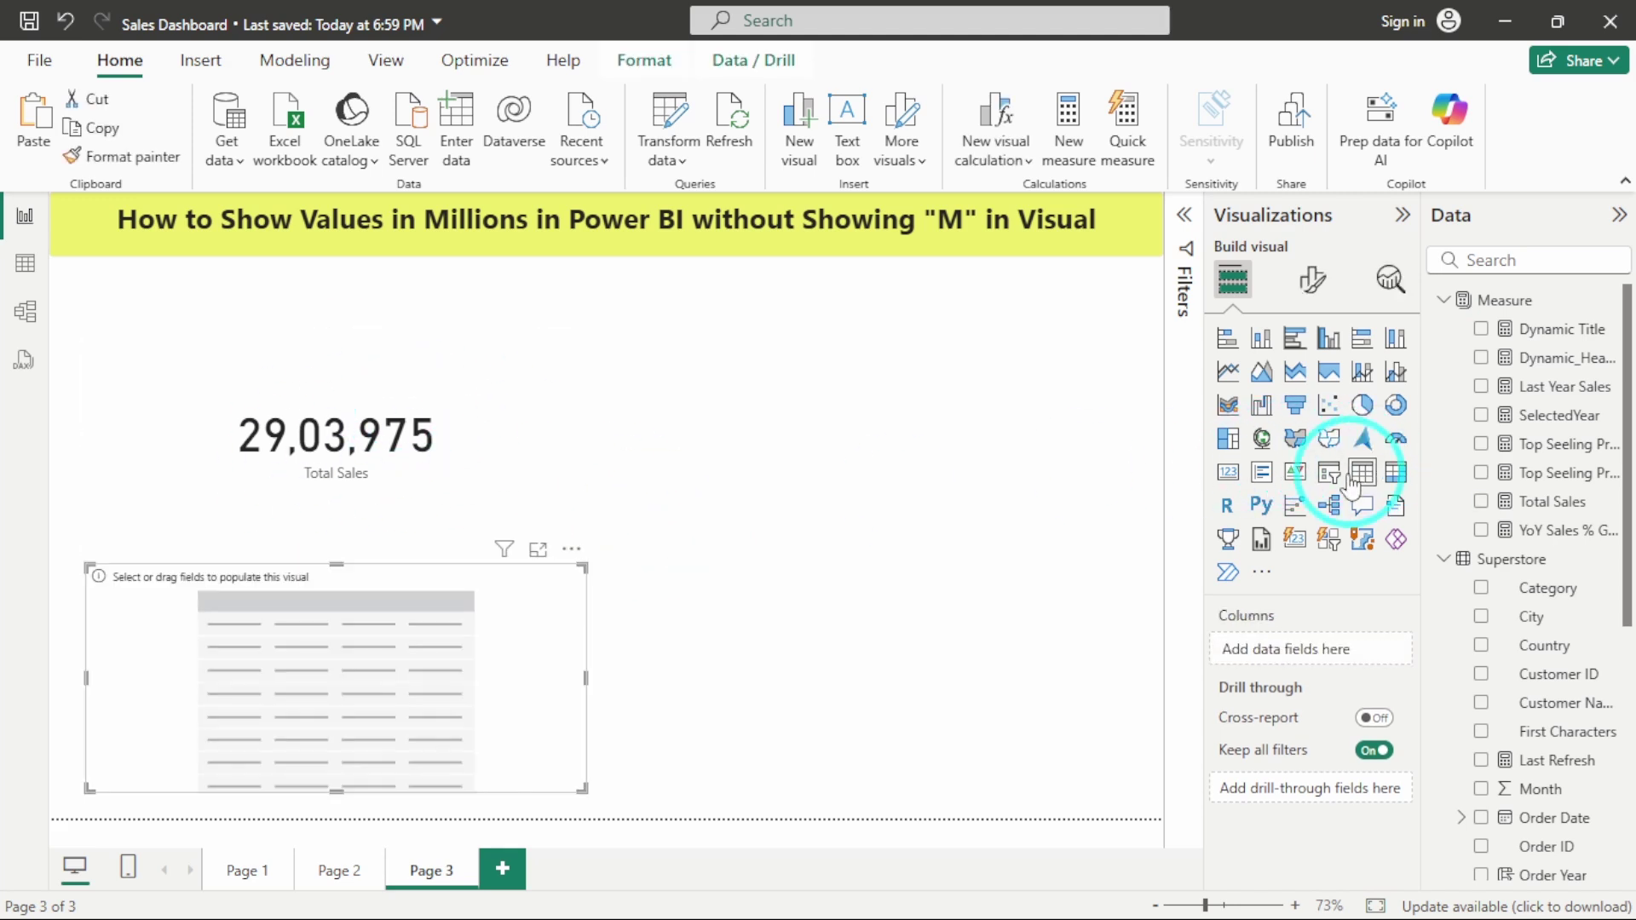
{"action": "left_click_drag", "start_coordinate": [428, 654], "coordinate": [915, 413]}
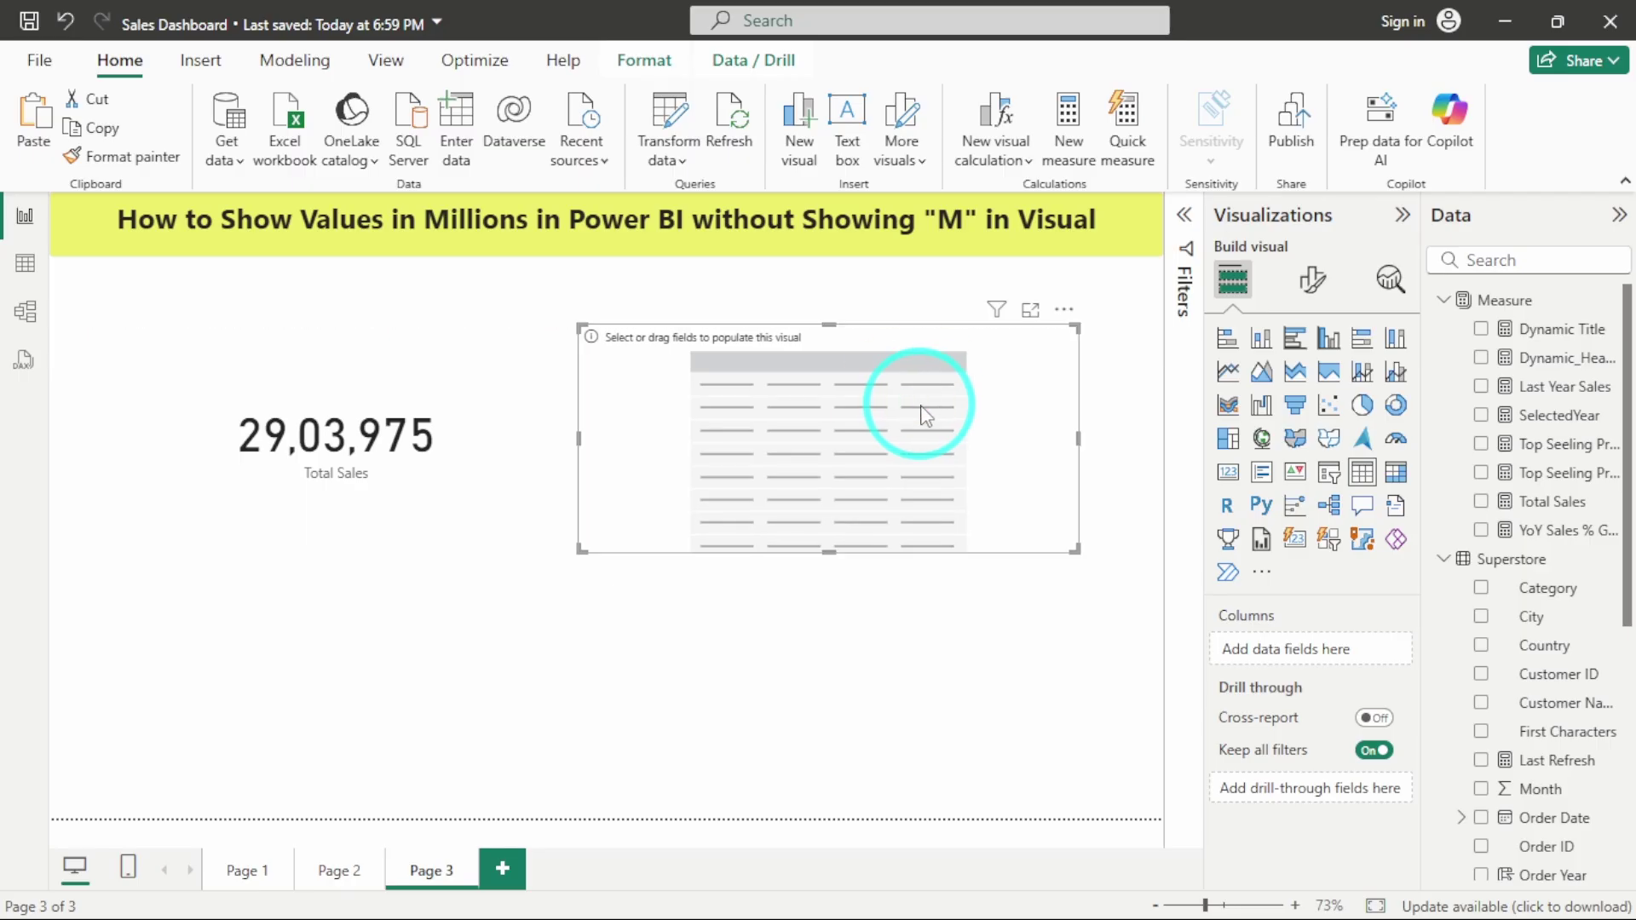
{"action": "left_click", "coordinate": [1480, 501]}
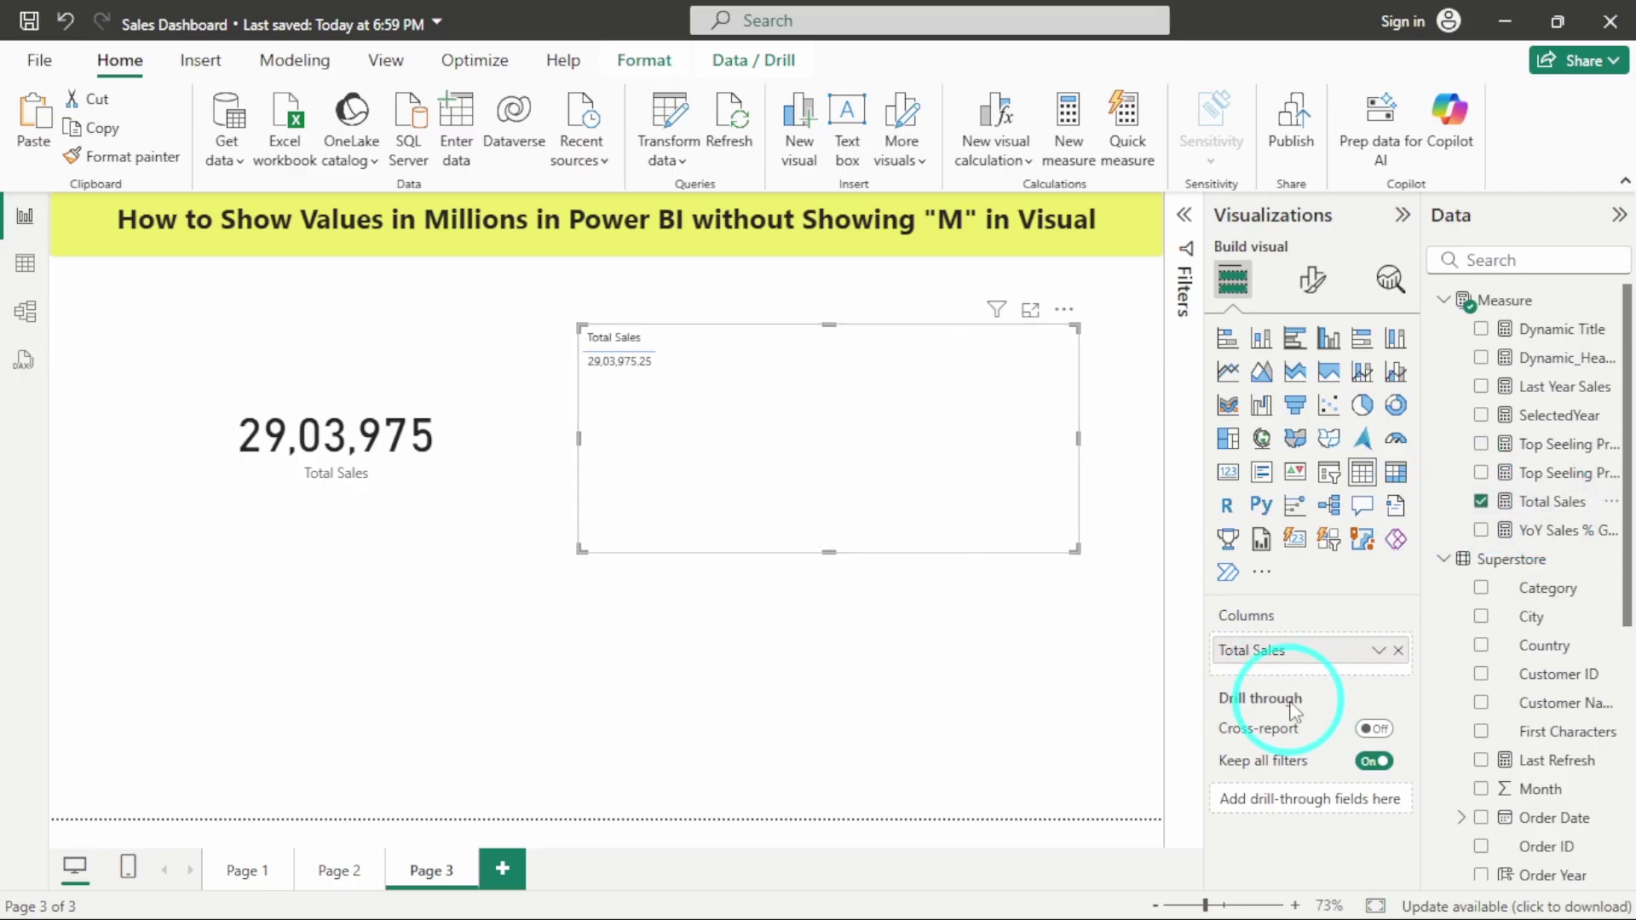
{"action": "scroll", "coordinate": [1520, 652], "scroll_direction": "down", "scroll_amount": 1}
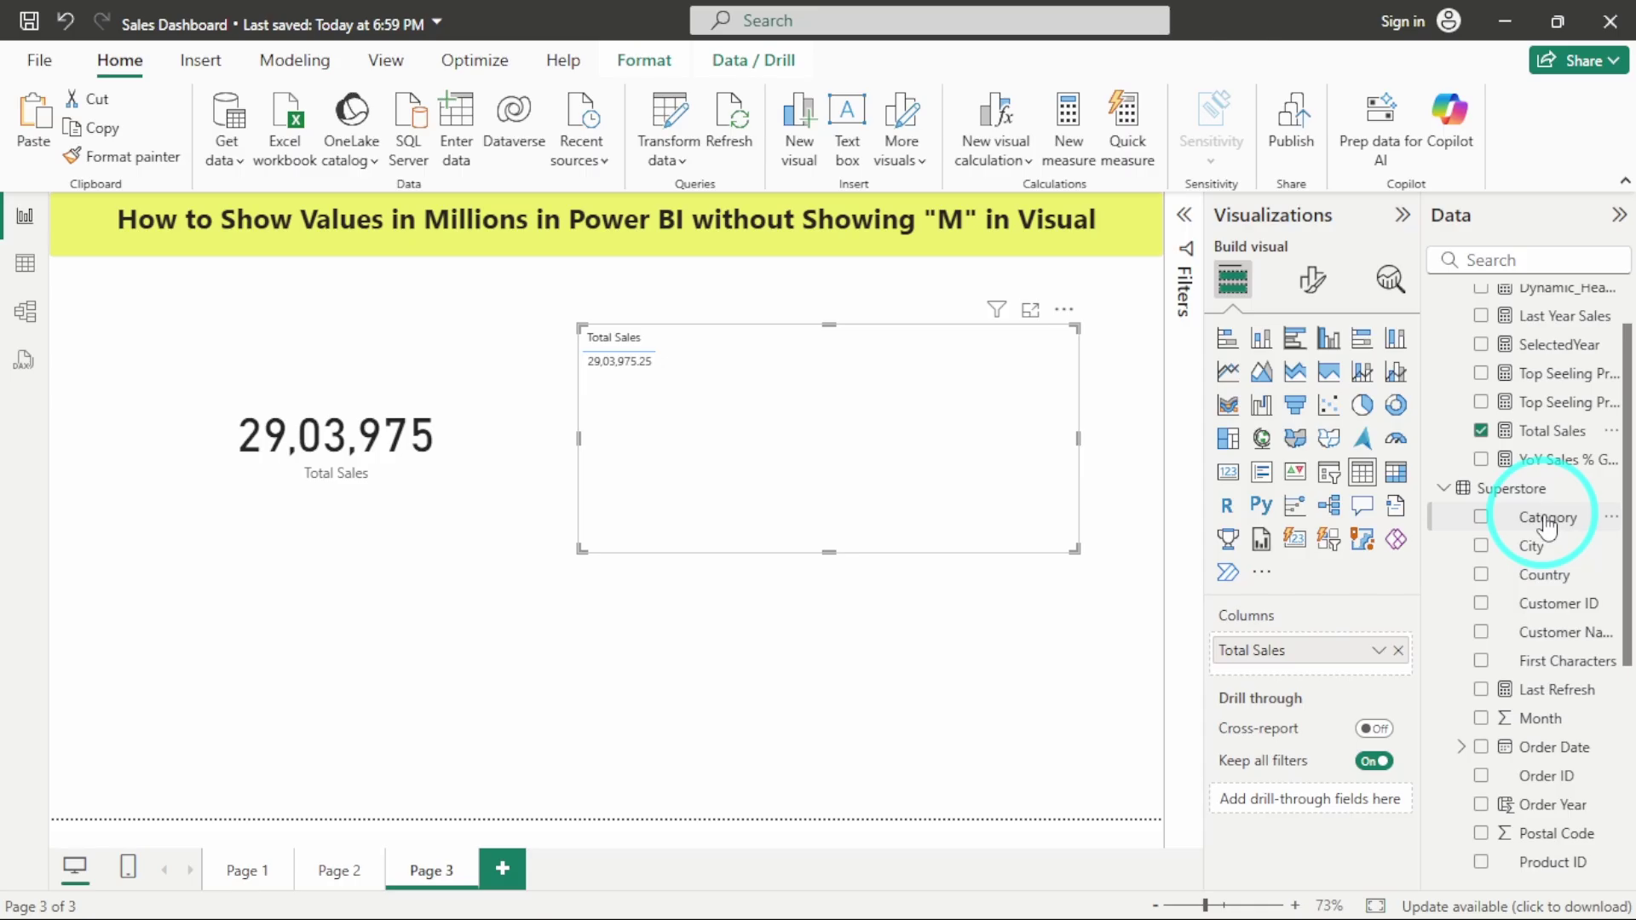
{"action": "left_click_drag", "start_coordinate": [1546, 524], "coordinate": [1293, 646]}
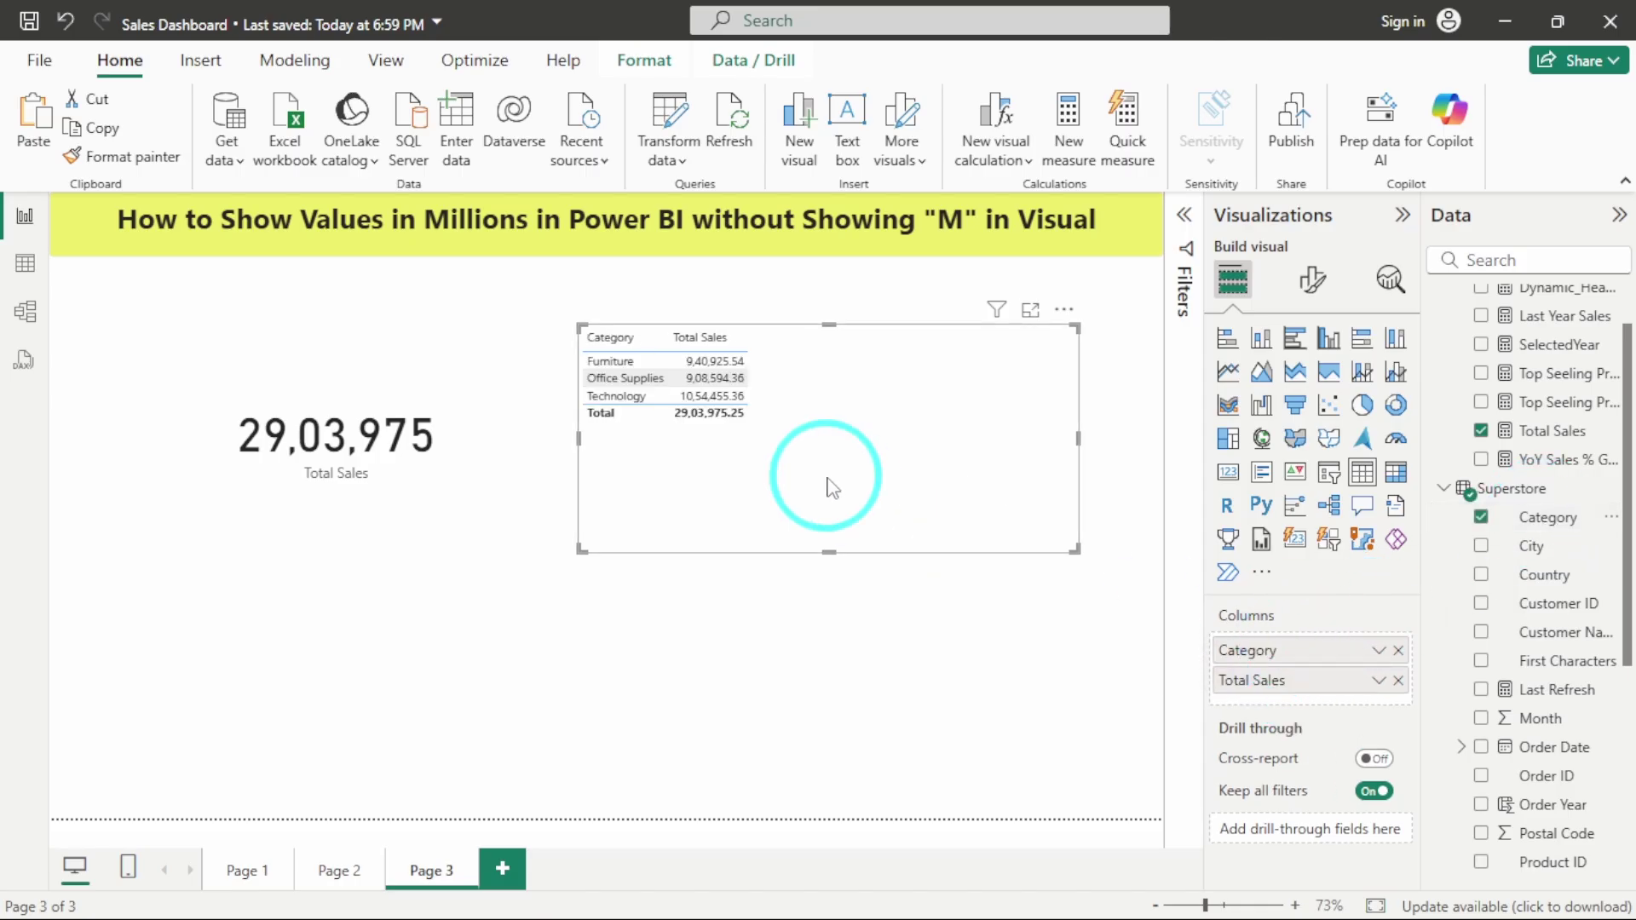
Enlarge the font size of the table's values and column headers
{"action": "left_click", "coordinate": [1313, 279]}
{"action": "left_click", "coordinate": [1297, 542]}
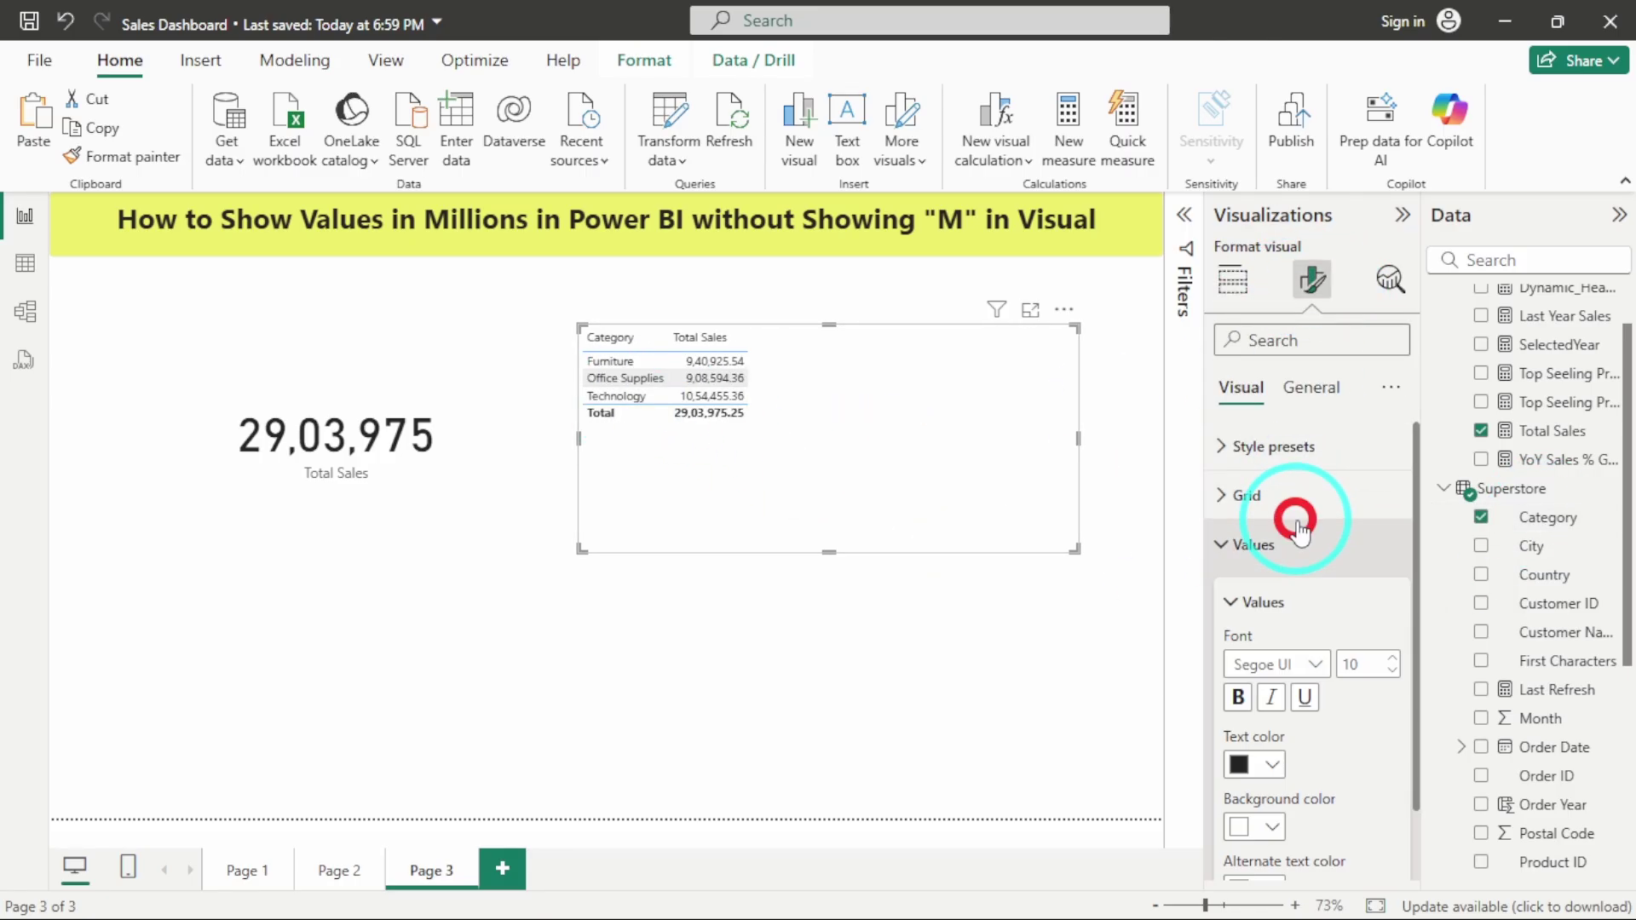
{"action": "left_click", "coordinate": [1357, 664]}
{"action": "key", "text": "Return"}
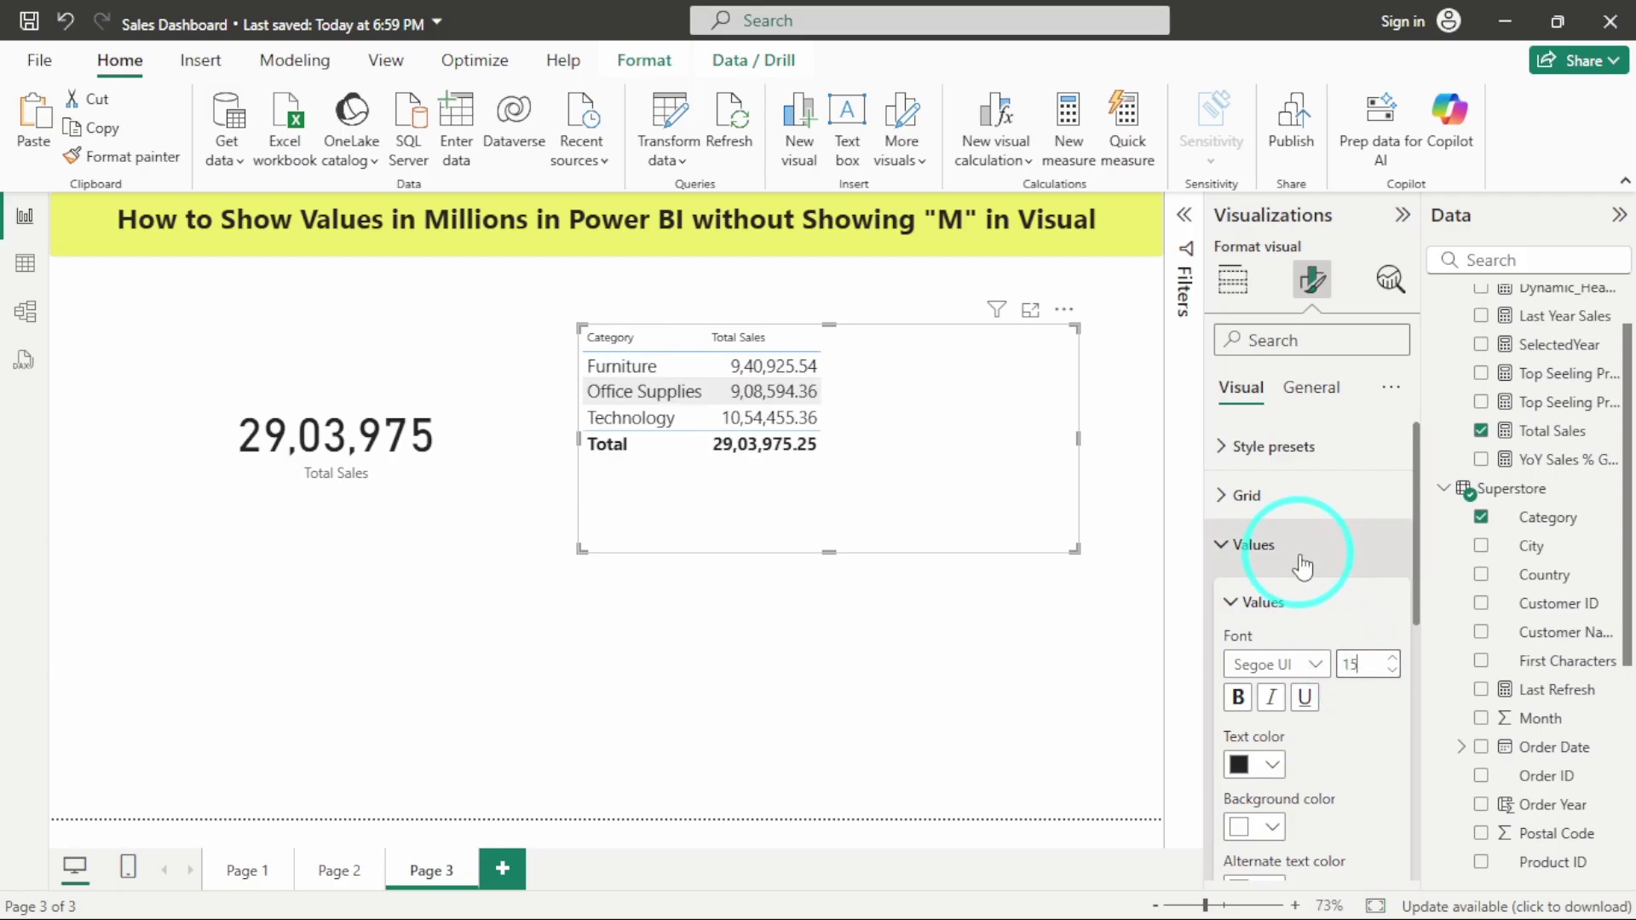
{"action": "left_click", "coordinate": [1278, 544]}
{"action": "left_click", "coordinate": [1291, 596]}
{"action": "left_click", "coordinate": [1358, 711]}
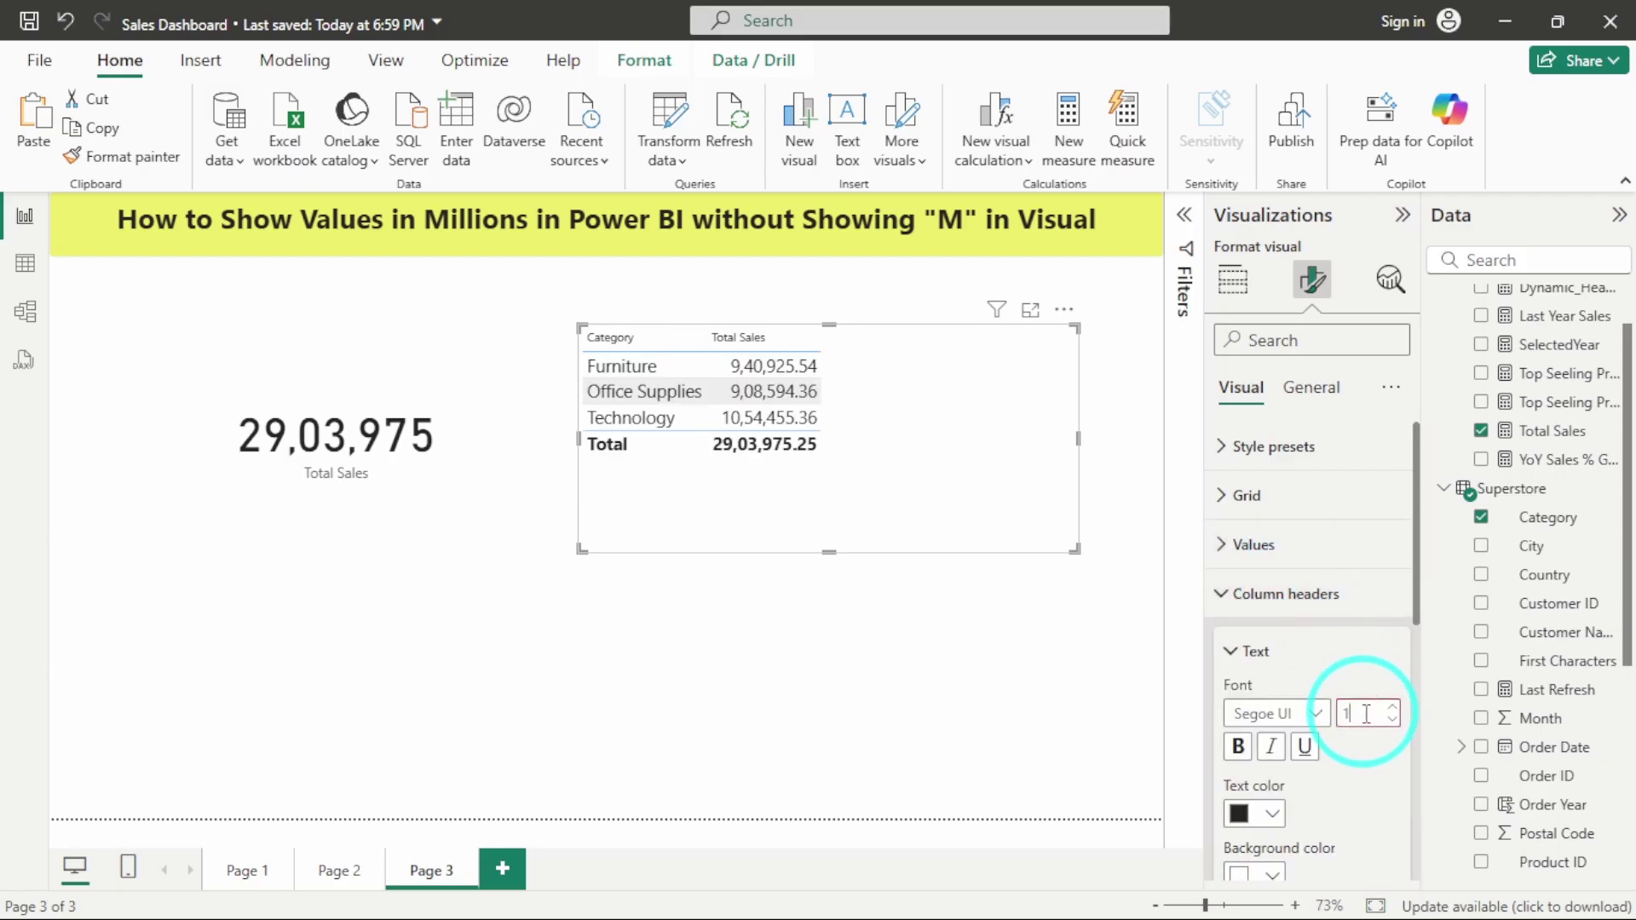
{"action": "type", "text": "15"}
{"action": "key", "text": "Return"}
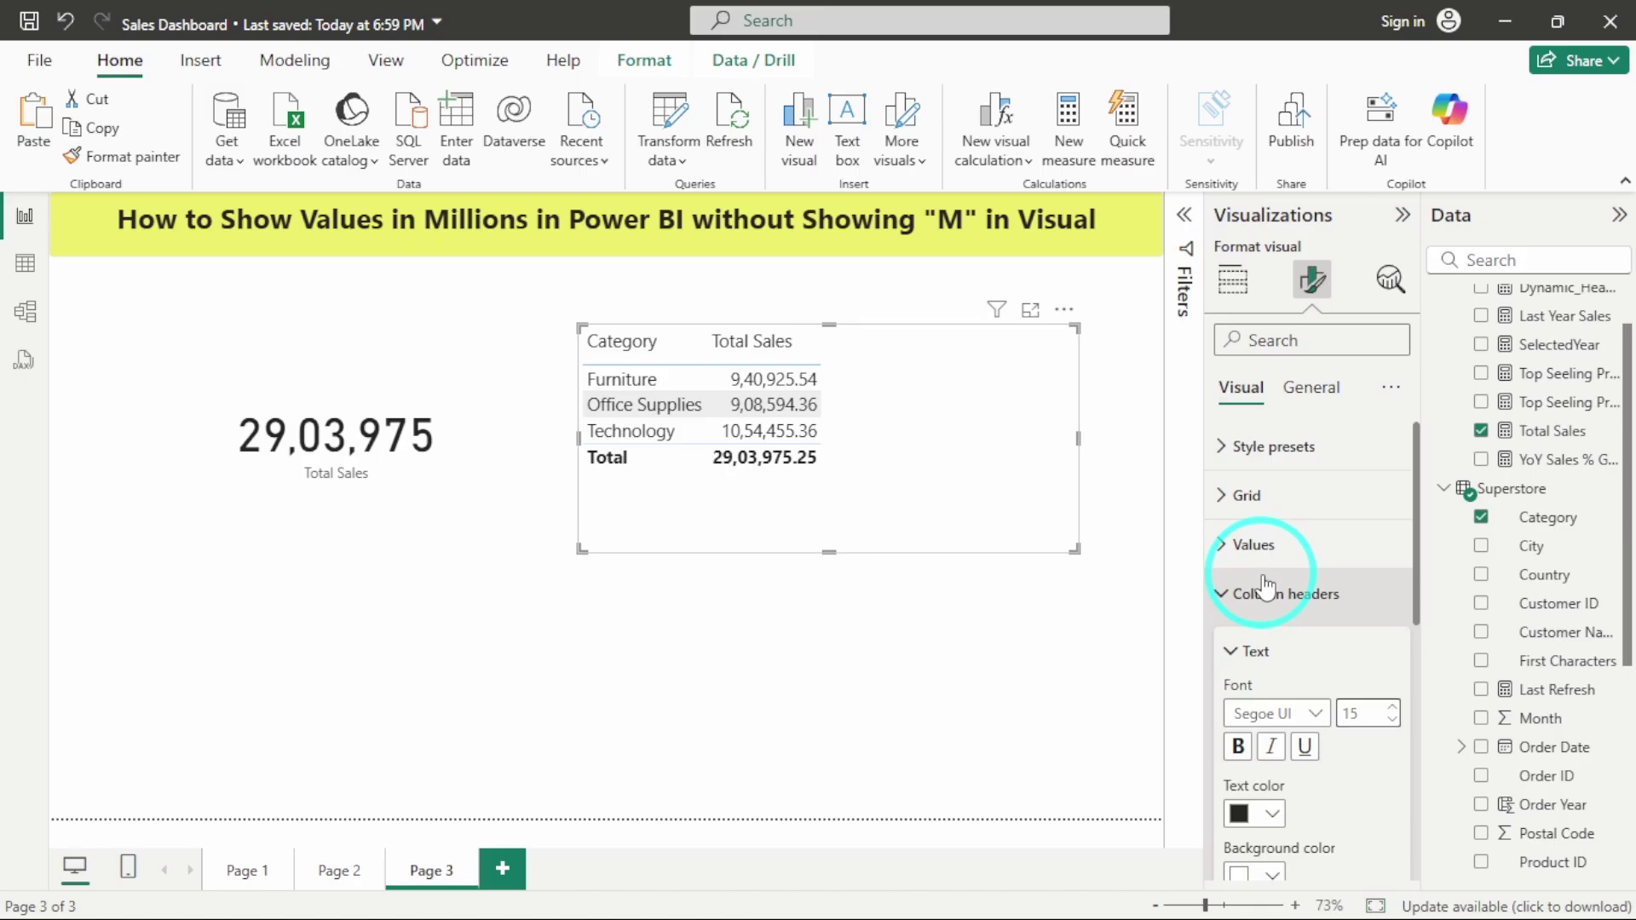
{"action": "left_click", "coordinate": [1225, 593]}
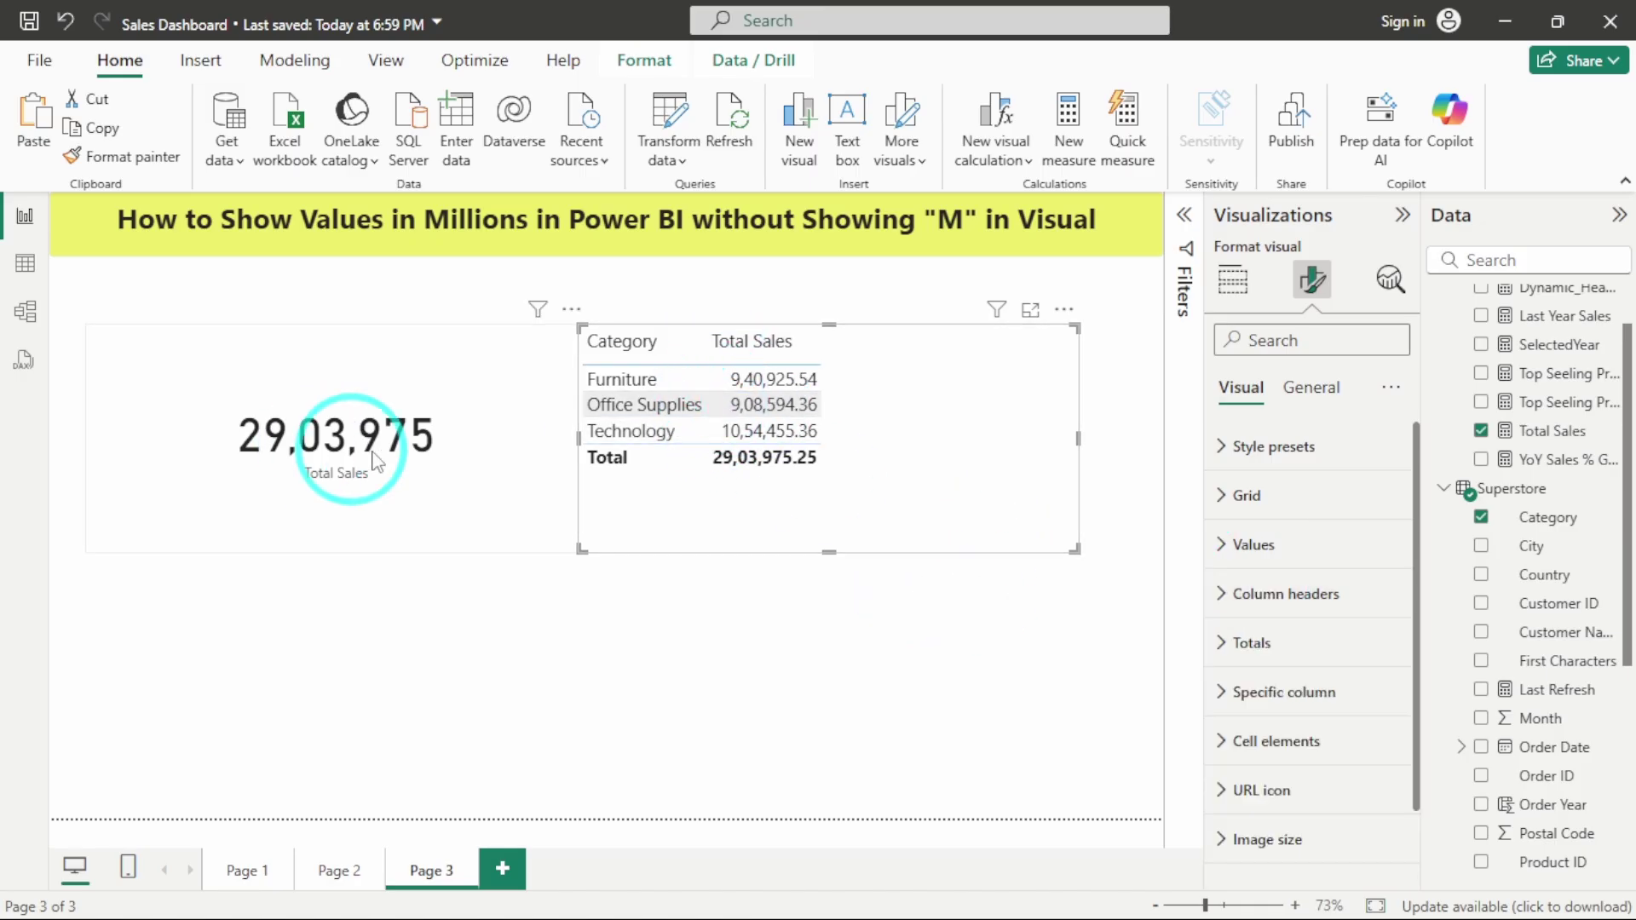
{"action": "scroll", "coordinate": [1249, 581], "scroll_direction": "down", "scroll_amount": 1}
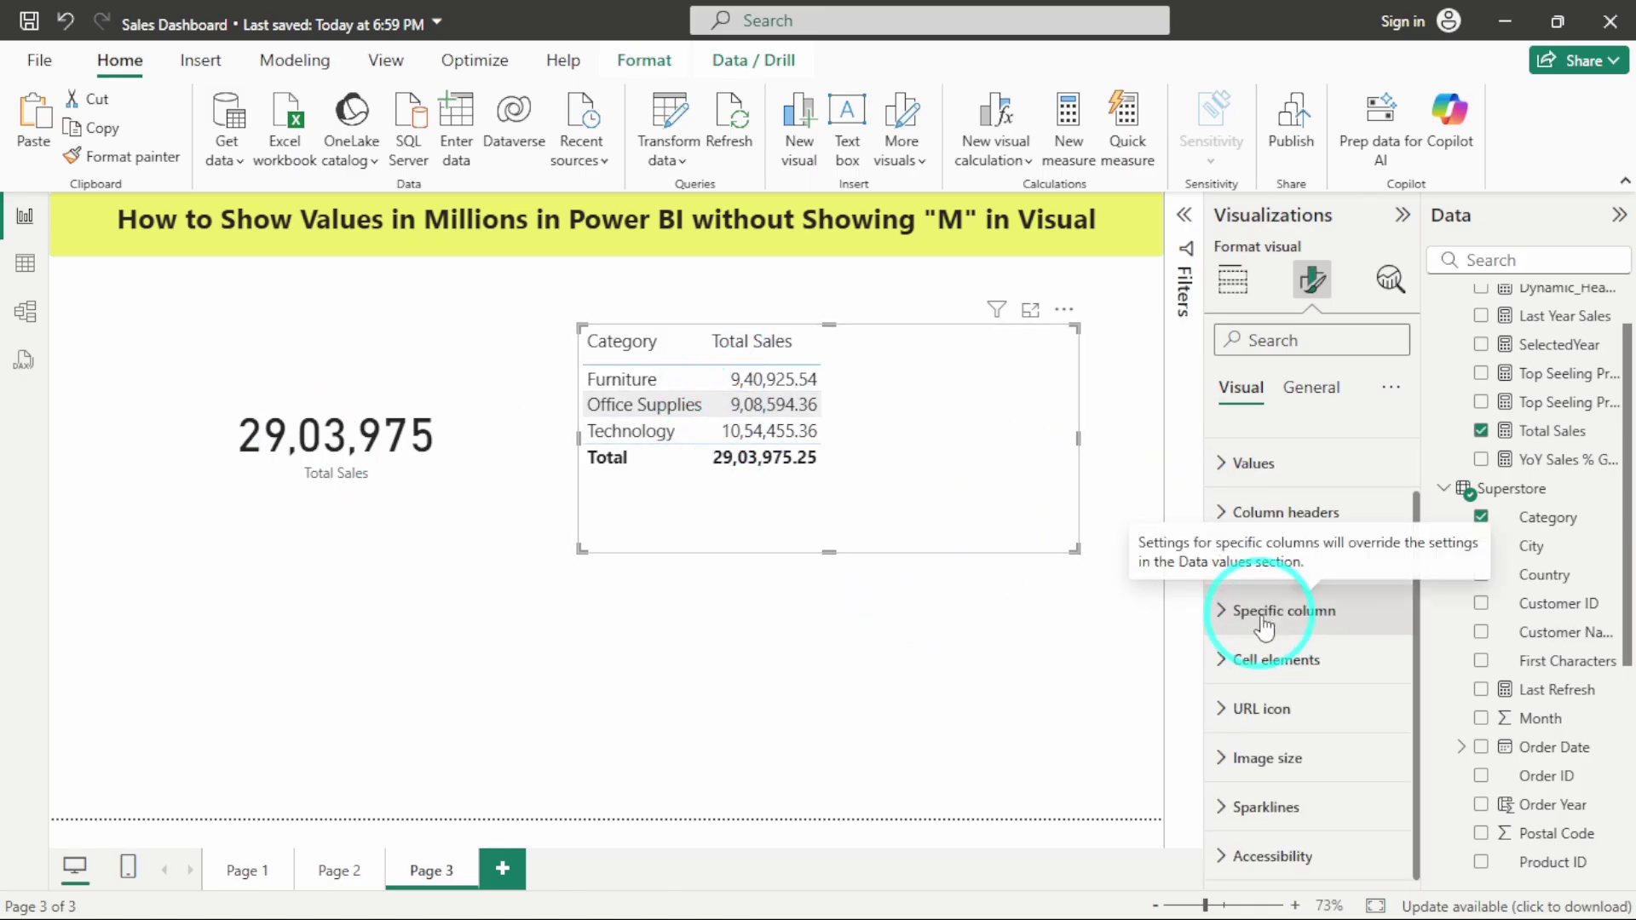
Give the Total Sales column Display units None and 0 decimal places
{"action": "left_click", "coordinate": [1253, 611]}
{"action": "scroll", "coordinate": [1262, 617], "scroll_direction": "down", "scroll_amount": 2}
{"action": "scroll", "coordinate": [1259, 614], "scroll_direction": "down", "scroll_amount": 1}
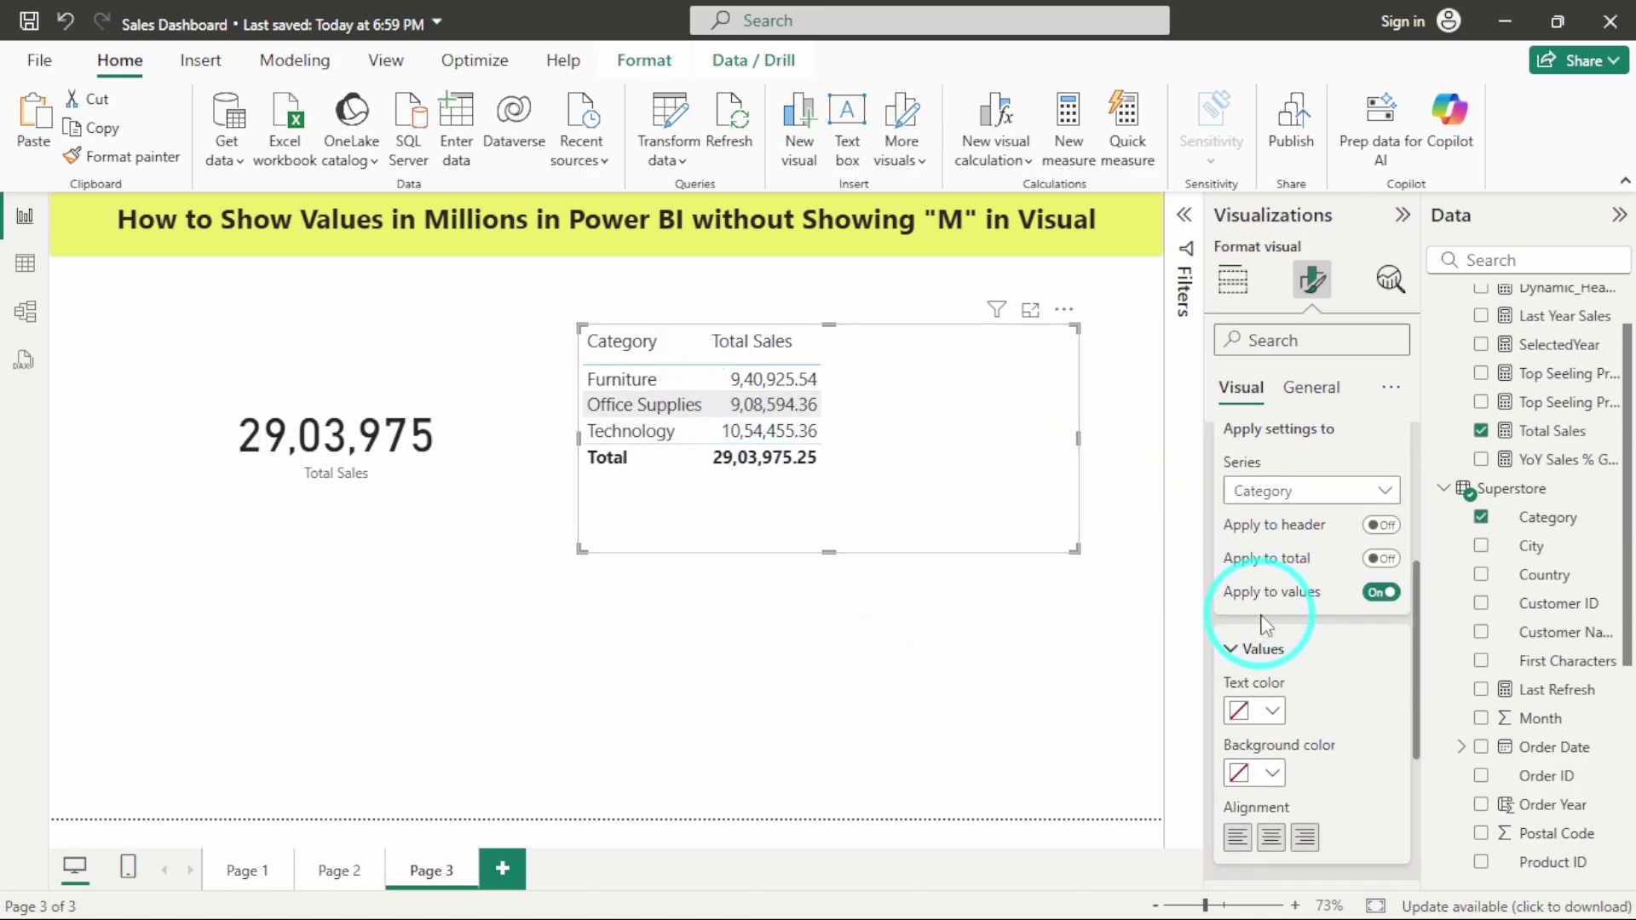
{"action": "left_click", "coordinate": [1282, 498]}
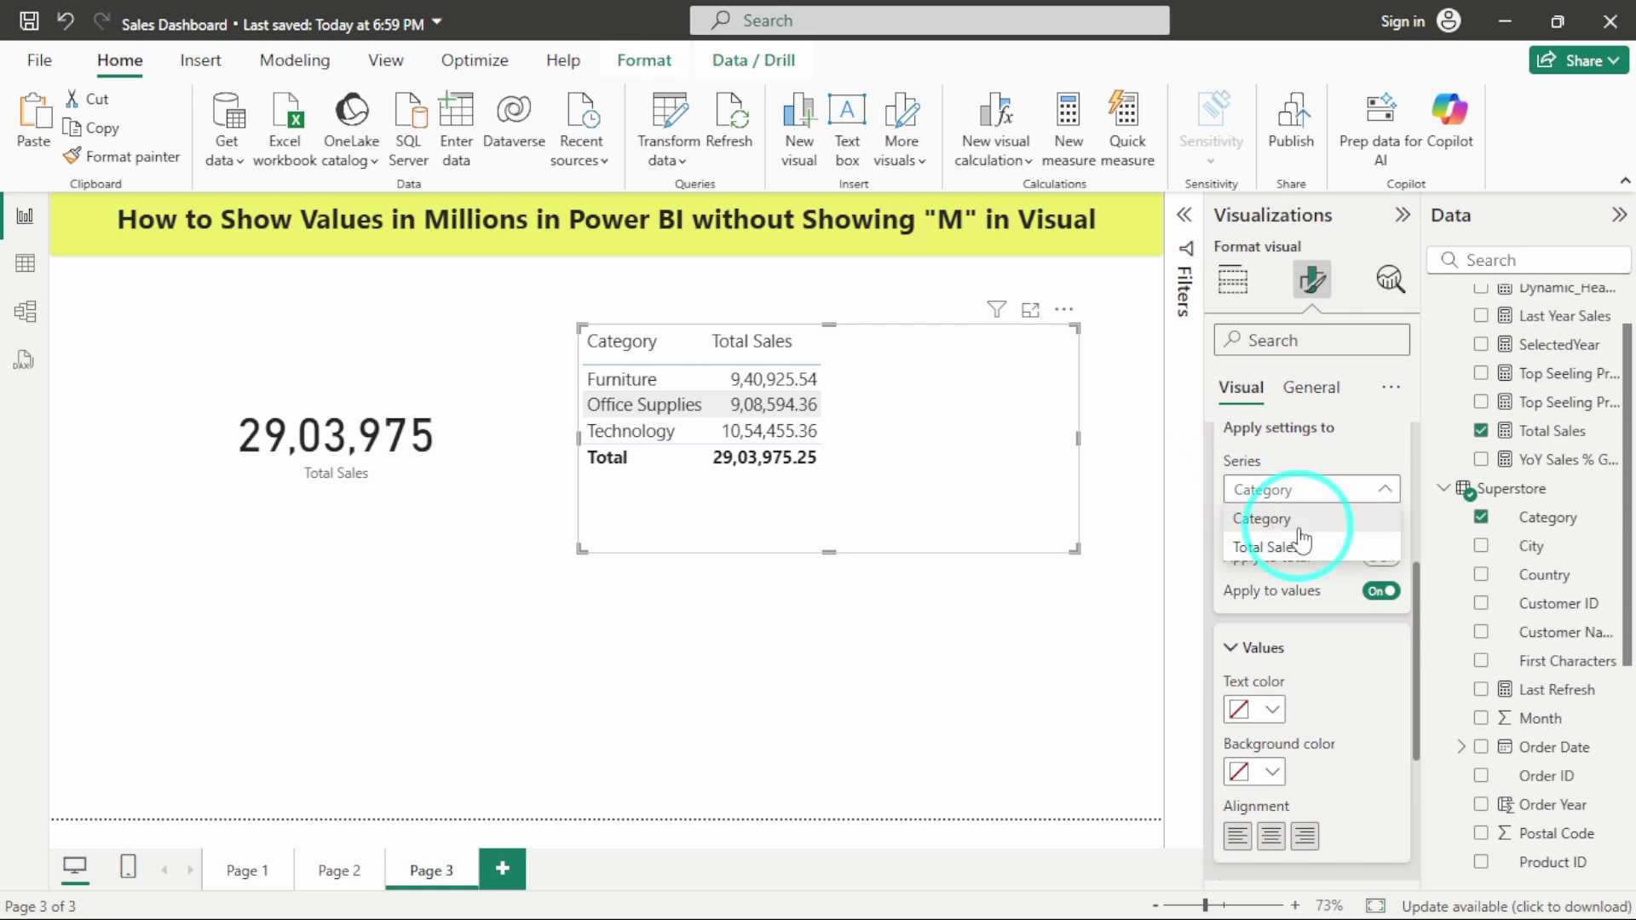
{"action": "left_click", "coordinate": [1268, 547]}
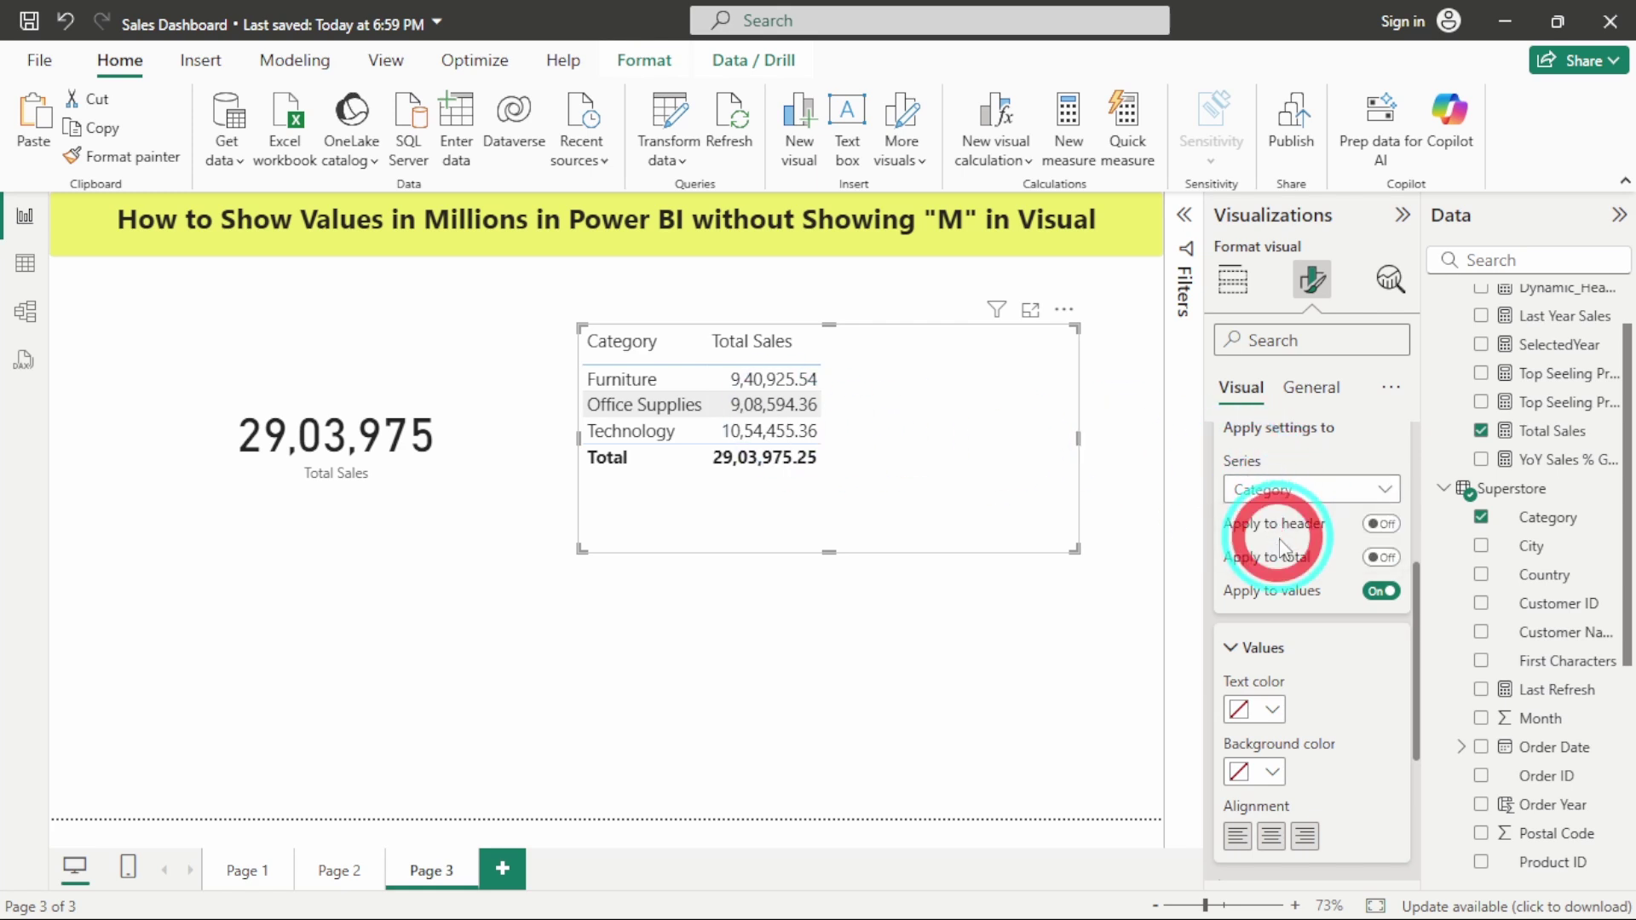
{"action": "scroll", "coordinate": [1319, 687], "scroll_direction": "down", "scroll_amount": 4}
{"action": "scroll", "coordinate": [1322, 683], "scroll_direction": "down", "scroll_amount": 2}
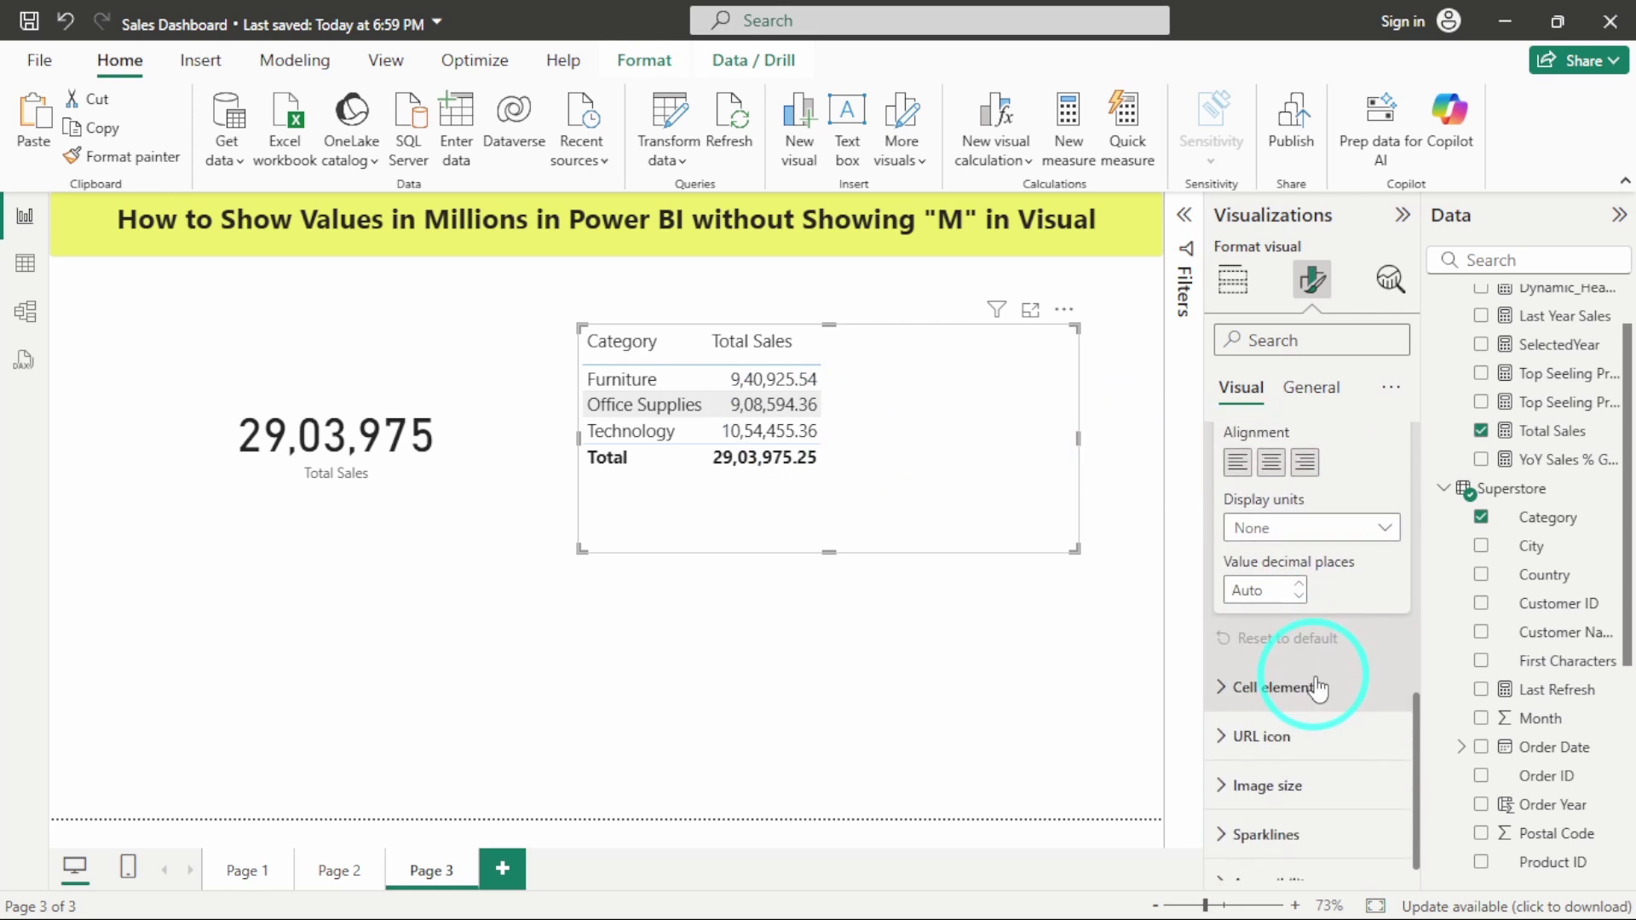
{"action": "left_click", "coordinate": [1275, 540]}
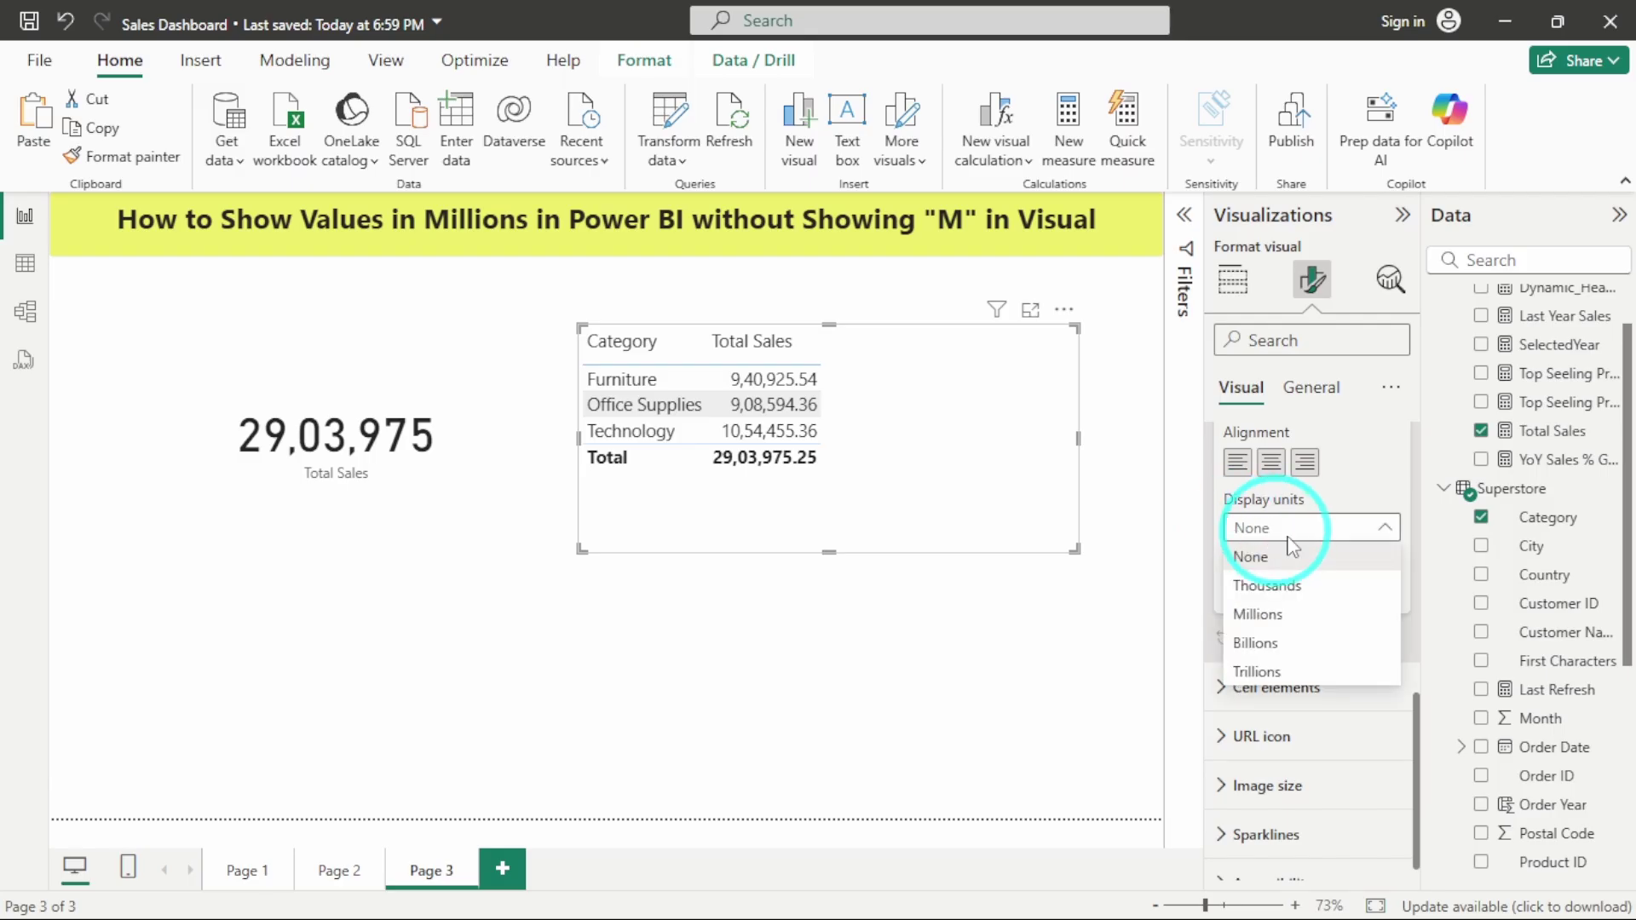
{"action": "left_click", "coordinate": [1300, 554]}
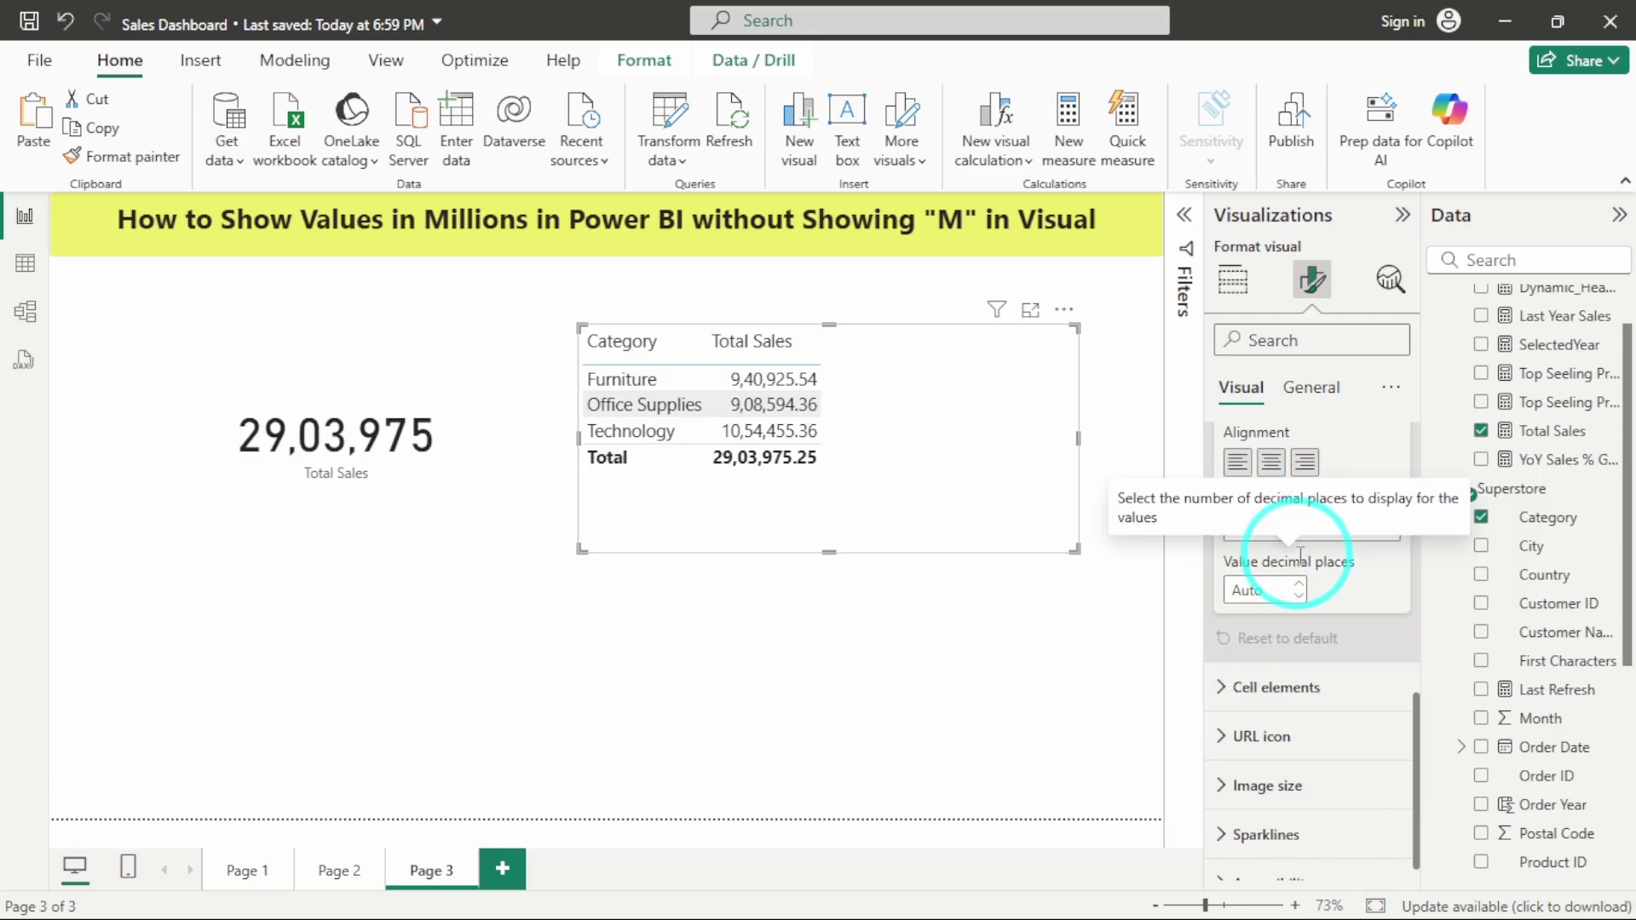
{"action": "left_click", "coordinate": [1259, 592]}
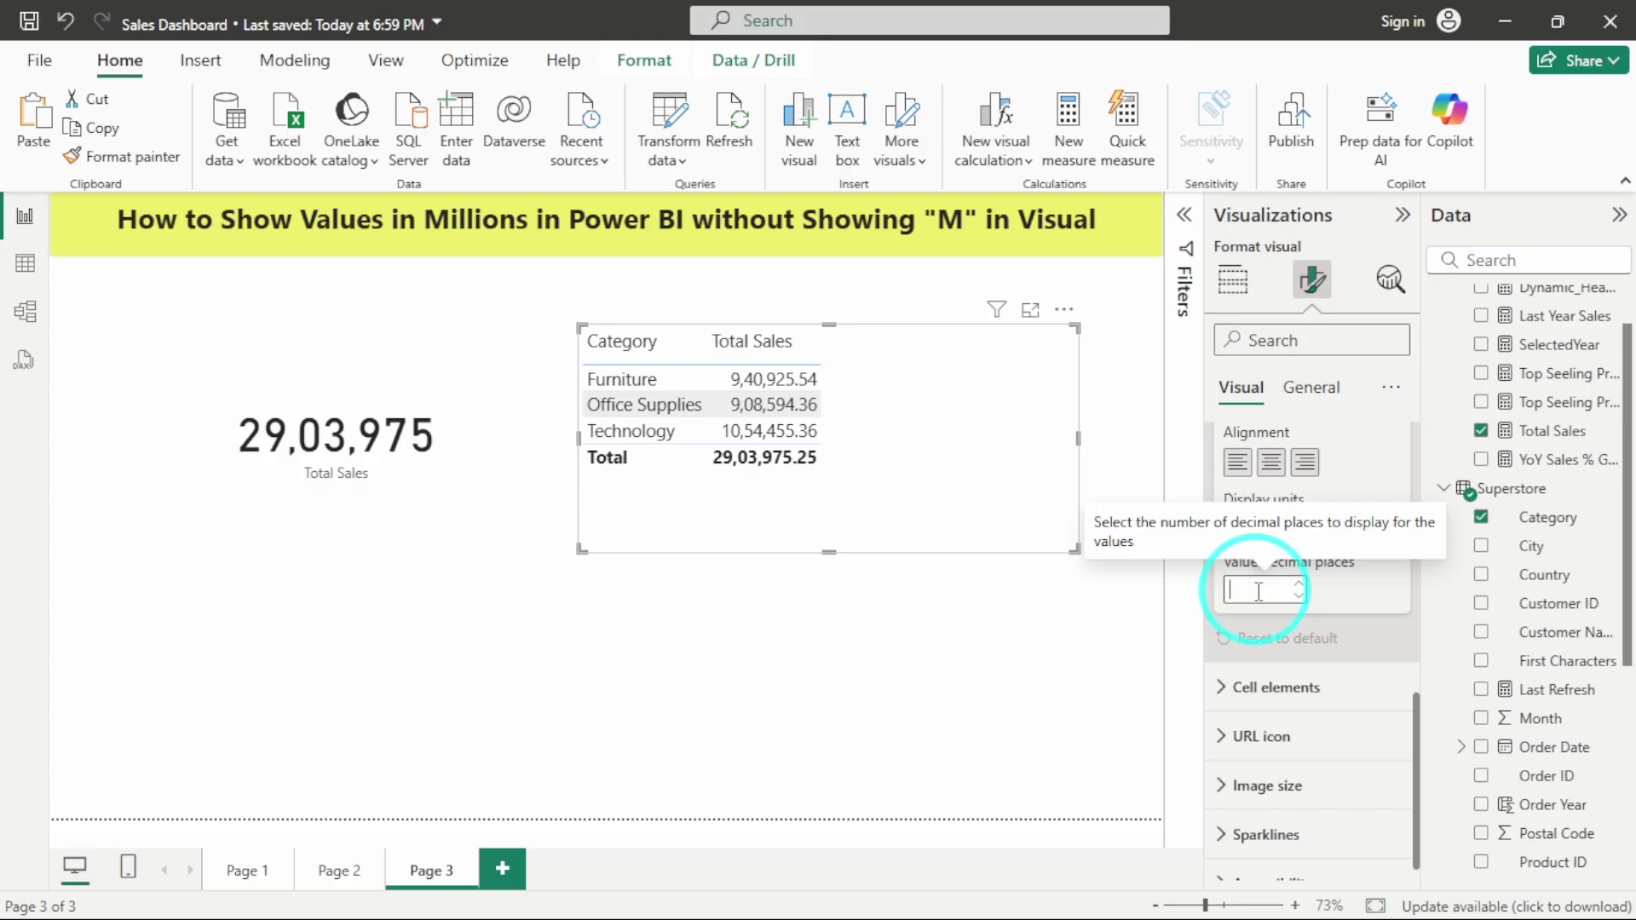
{"action": "type", "text": "0"}
{"action": "key", "text": "Return"}
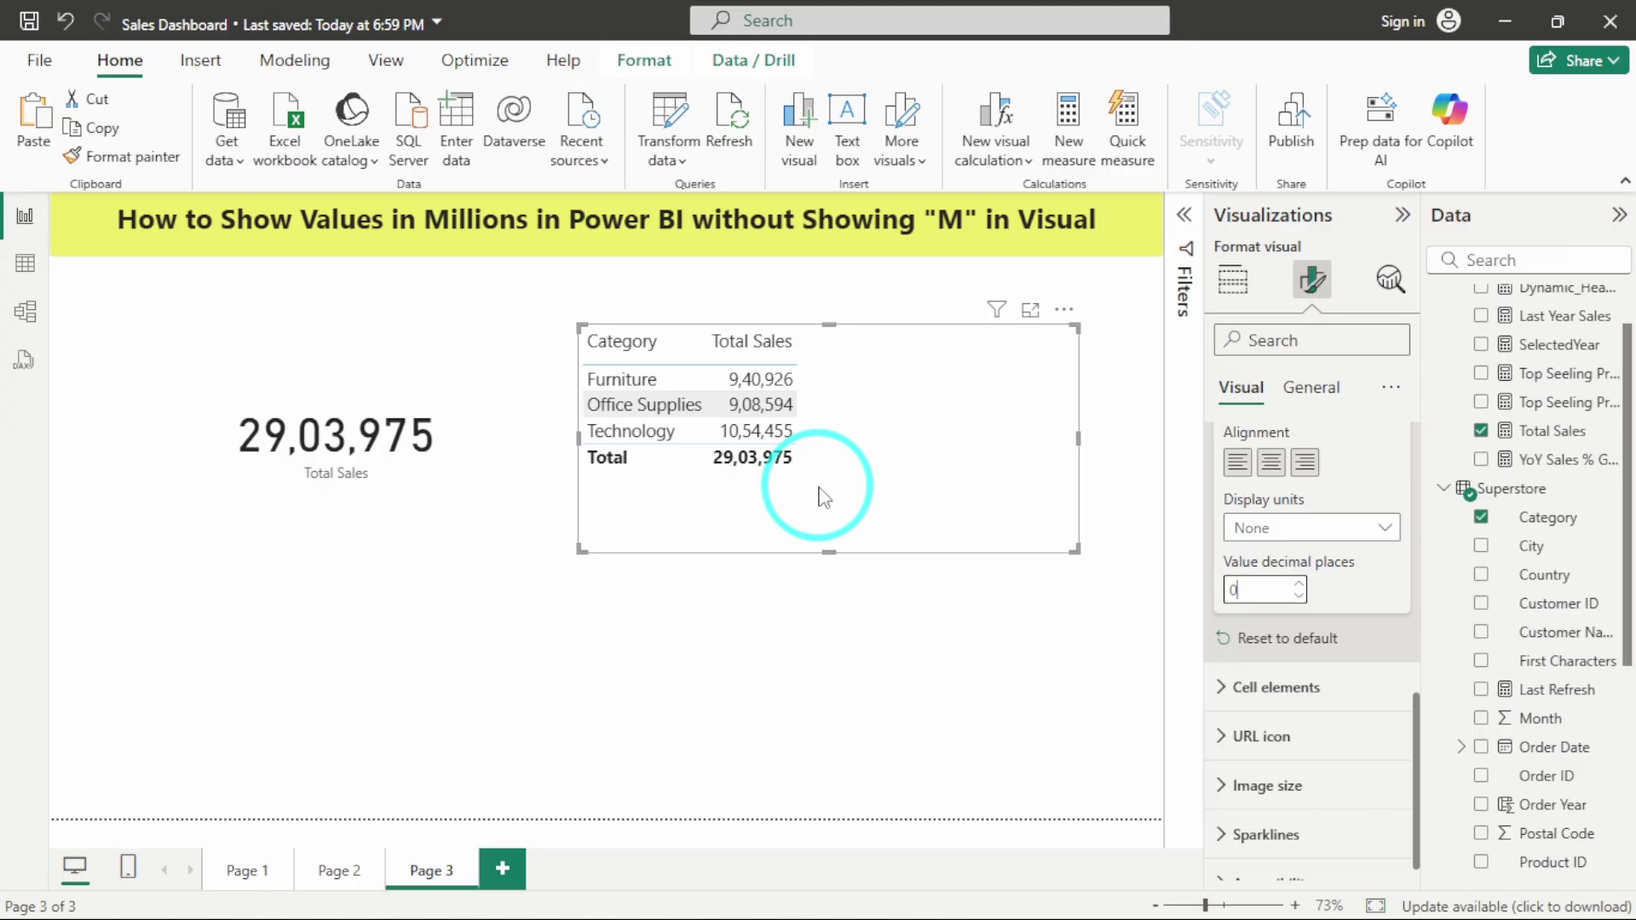
Add a second card showing Total Sales as 2.90M, then bring up the measure's SUM formula
{"action": "left_click", "coordinate": [844, 517]}
{"action": "left_click", "coordinate": [779, 659]}
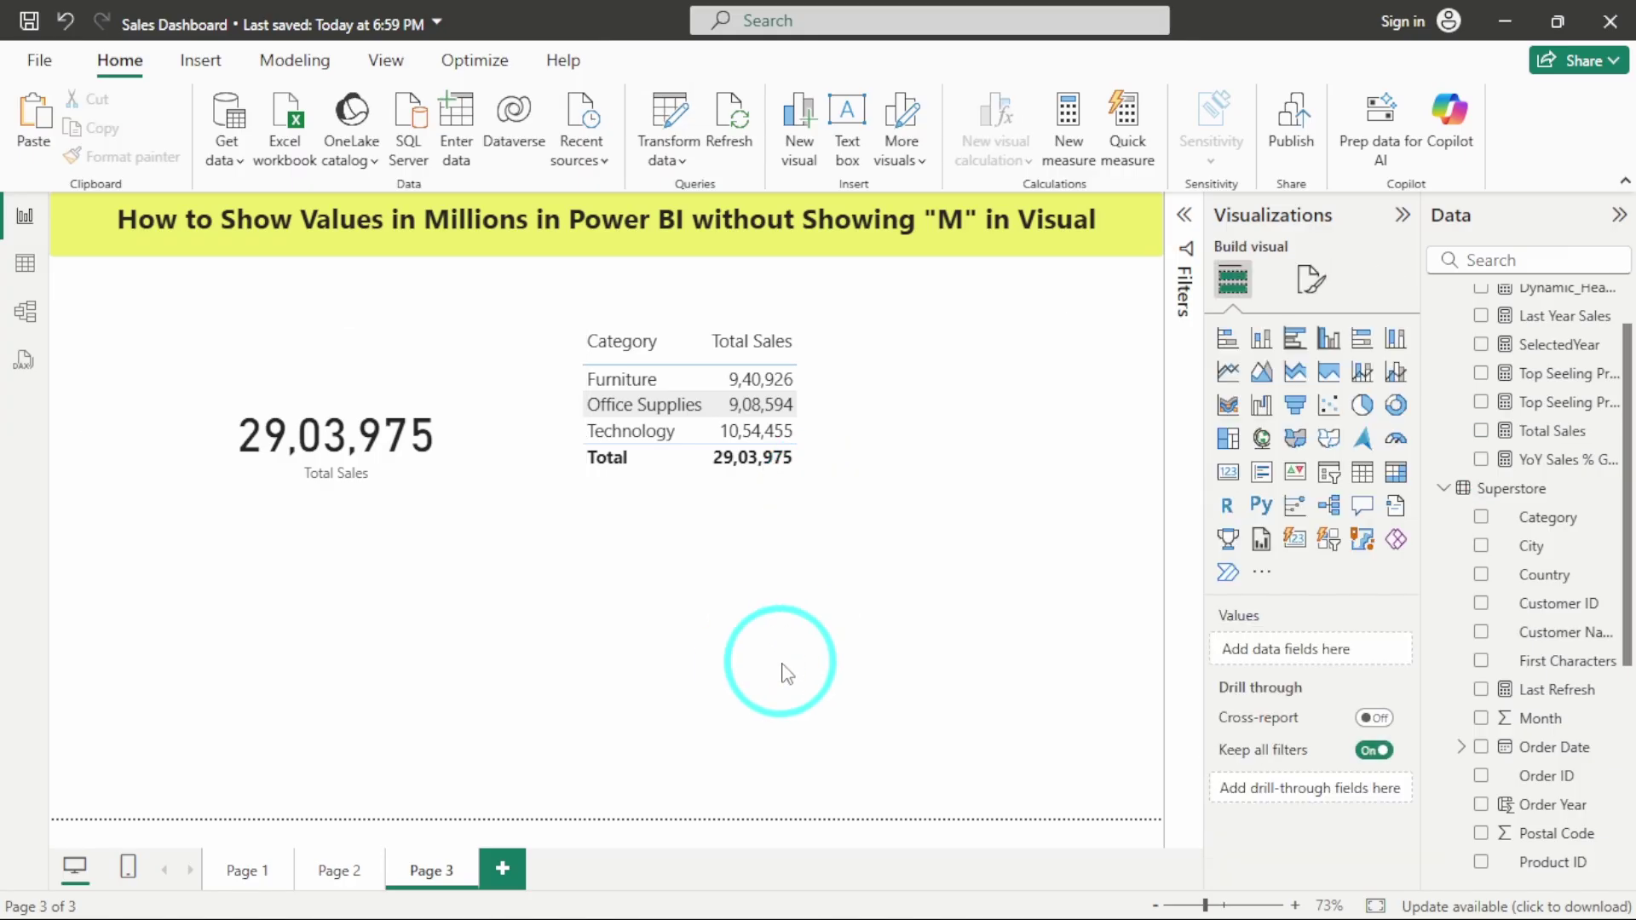
{"action": "left_click", "coordinate": [1228, 474]}
{"action": "left_click", "coordinate": [1479, 431]}
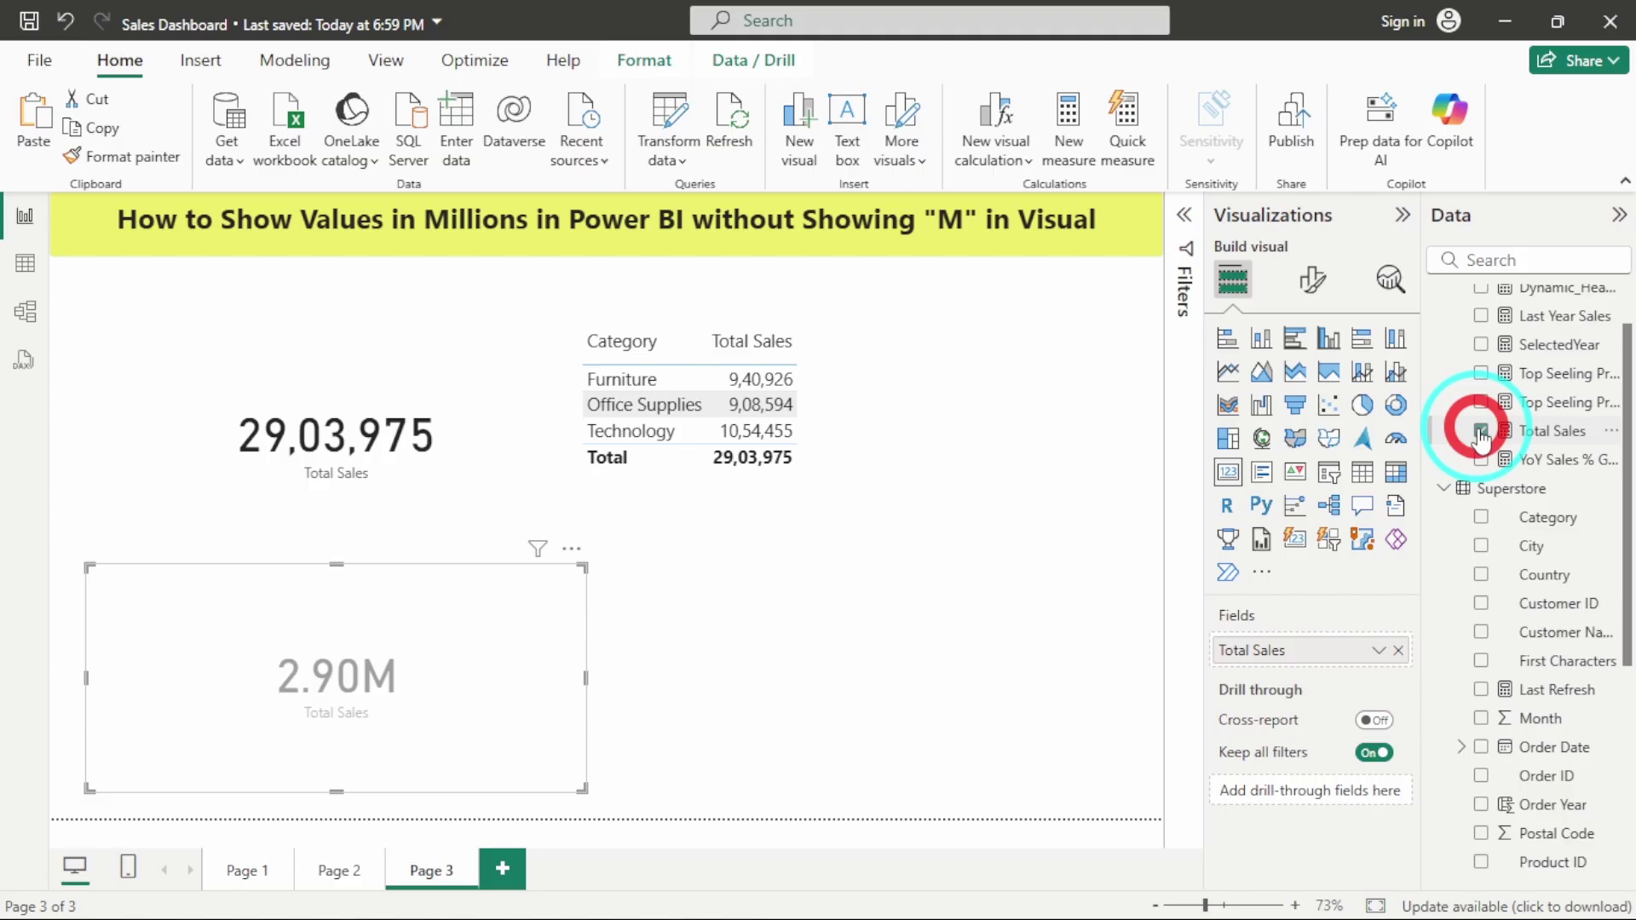
{"action": "left_click_drag", "start_coordinate": [468, 686], "coordinate": [487, 665]}
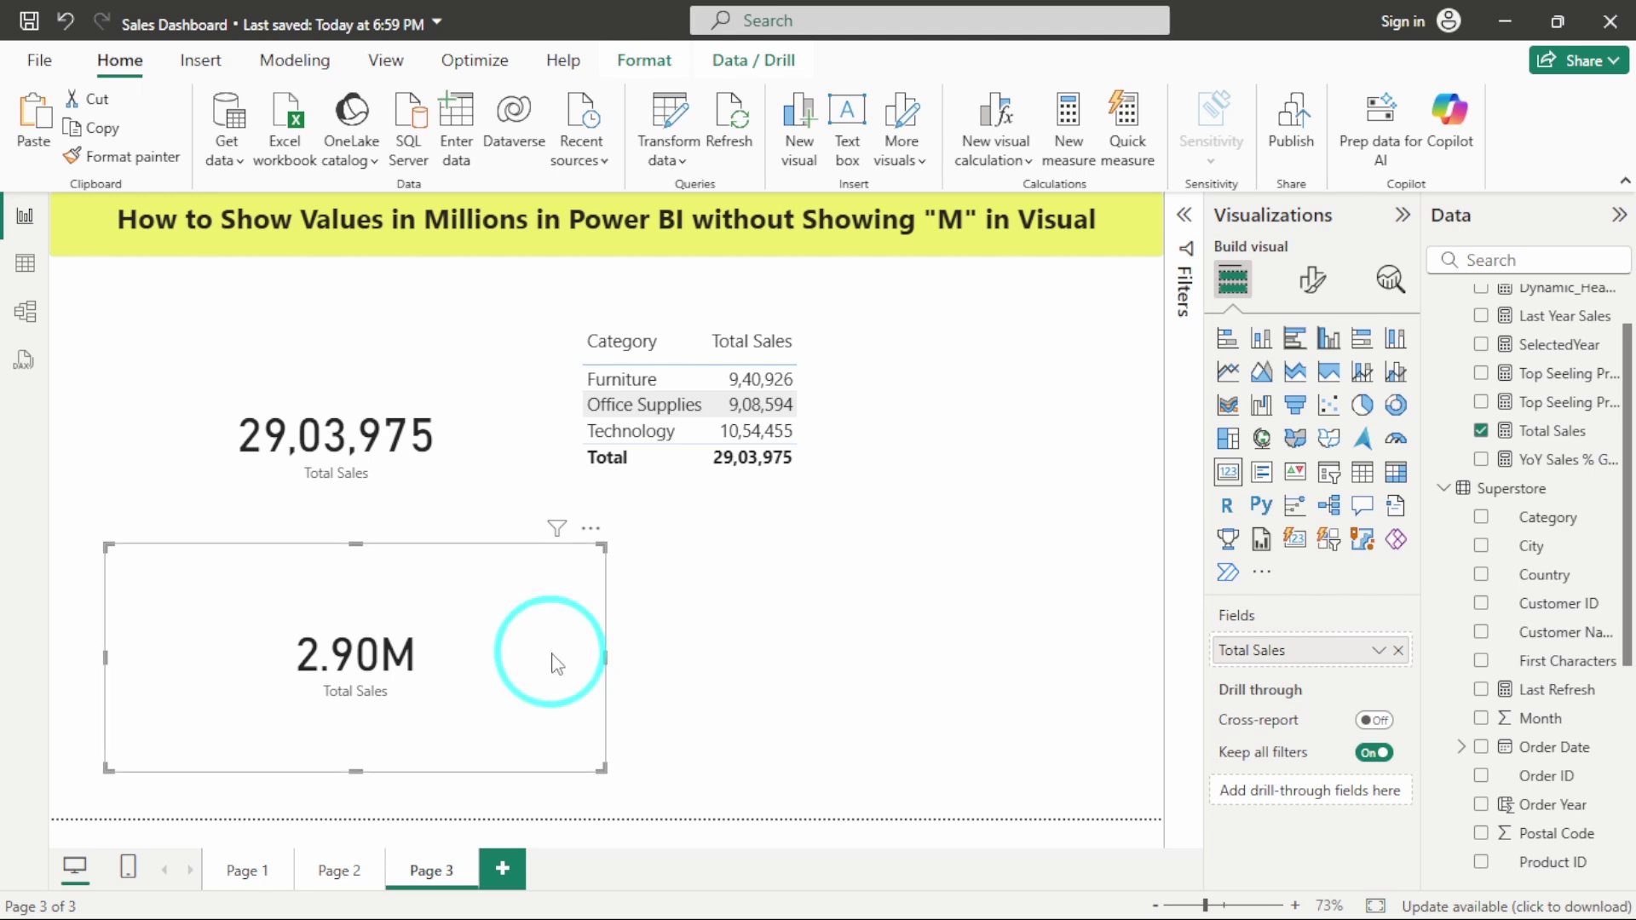
{"action": "left_click", "coordinate": [1552, 431]}
{"action": "left_click", "coordinate": [493, 219]}
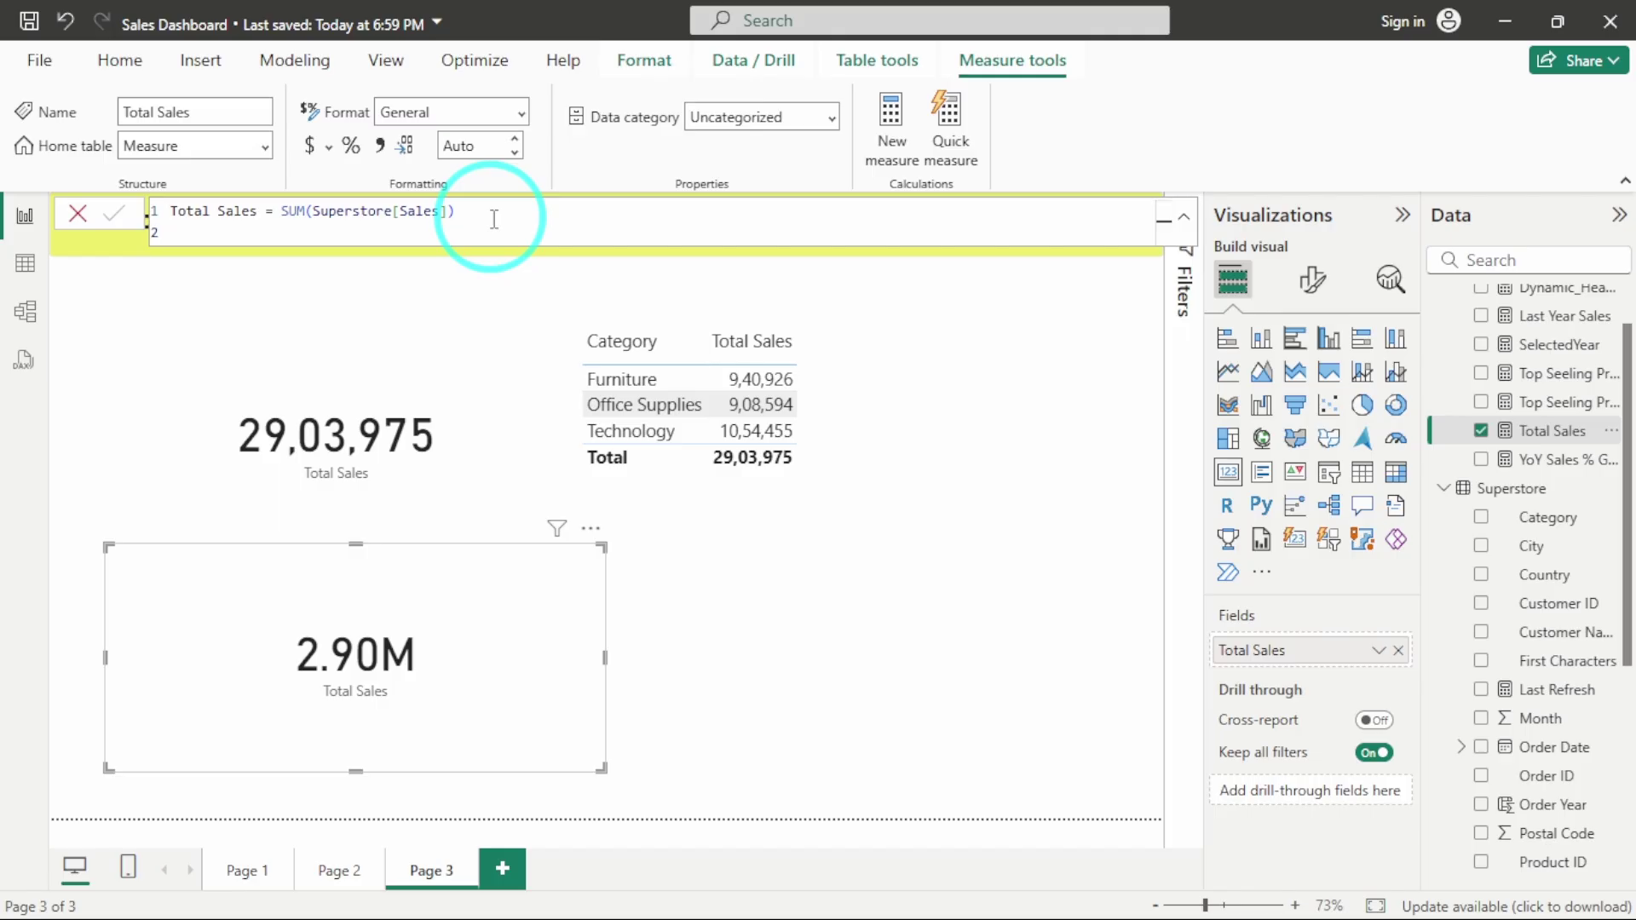
Change the Total Sales measure to FORMAT(SUM(Superstore[Sales]), 0) and commit it
{"action": "double_click", "coordinate": [291, 211]}
{"action": "type", "text": "FO"}
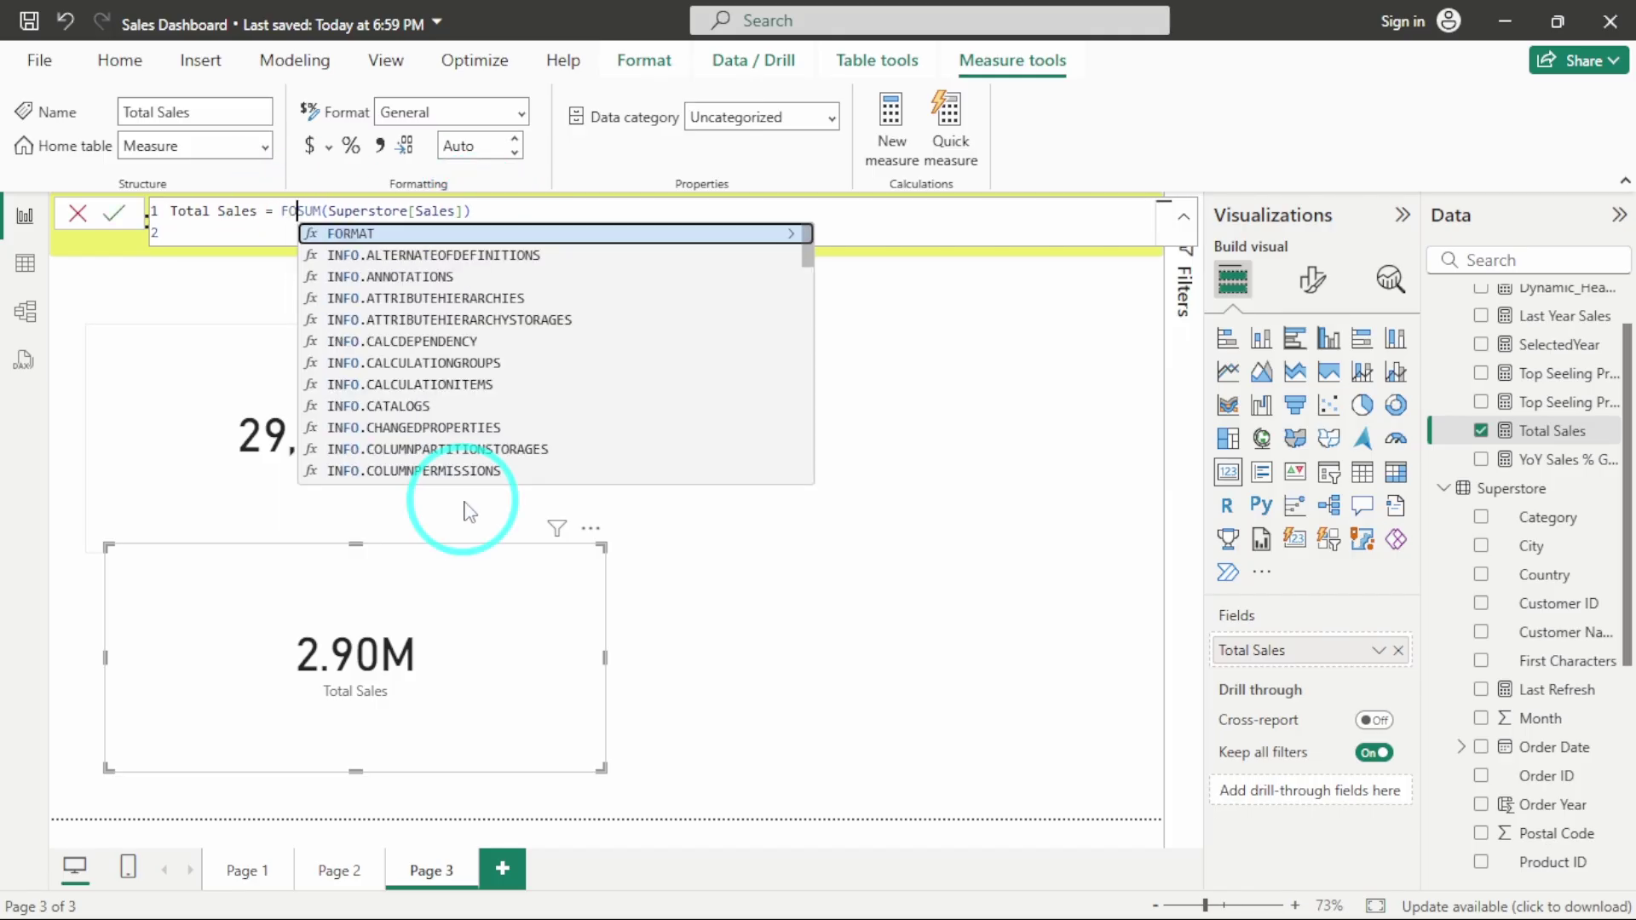
{"action": "type", "text": "RM"}
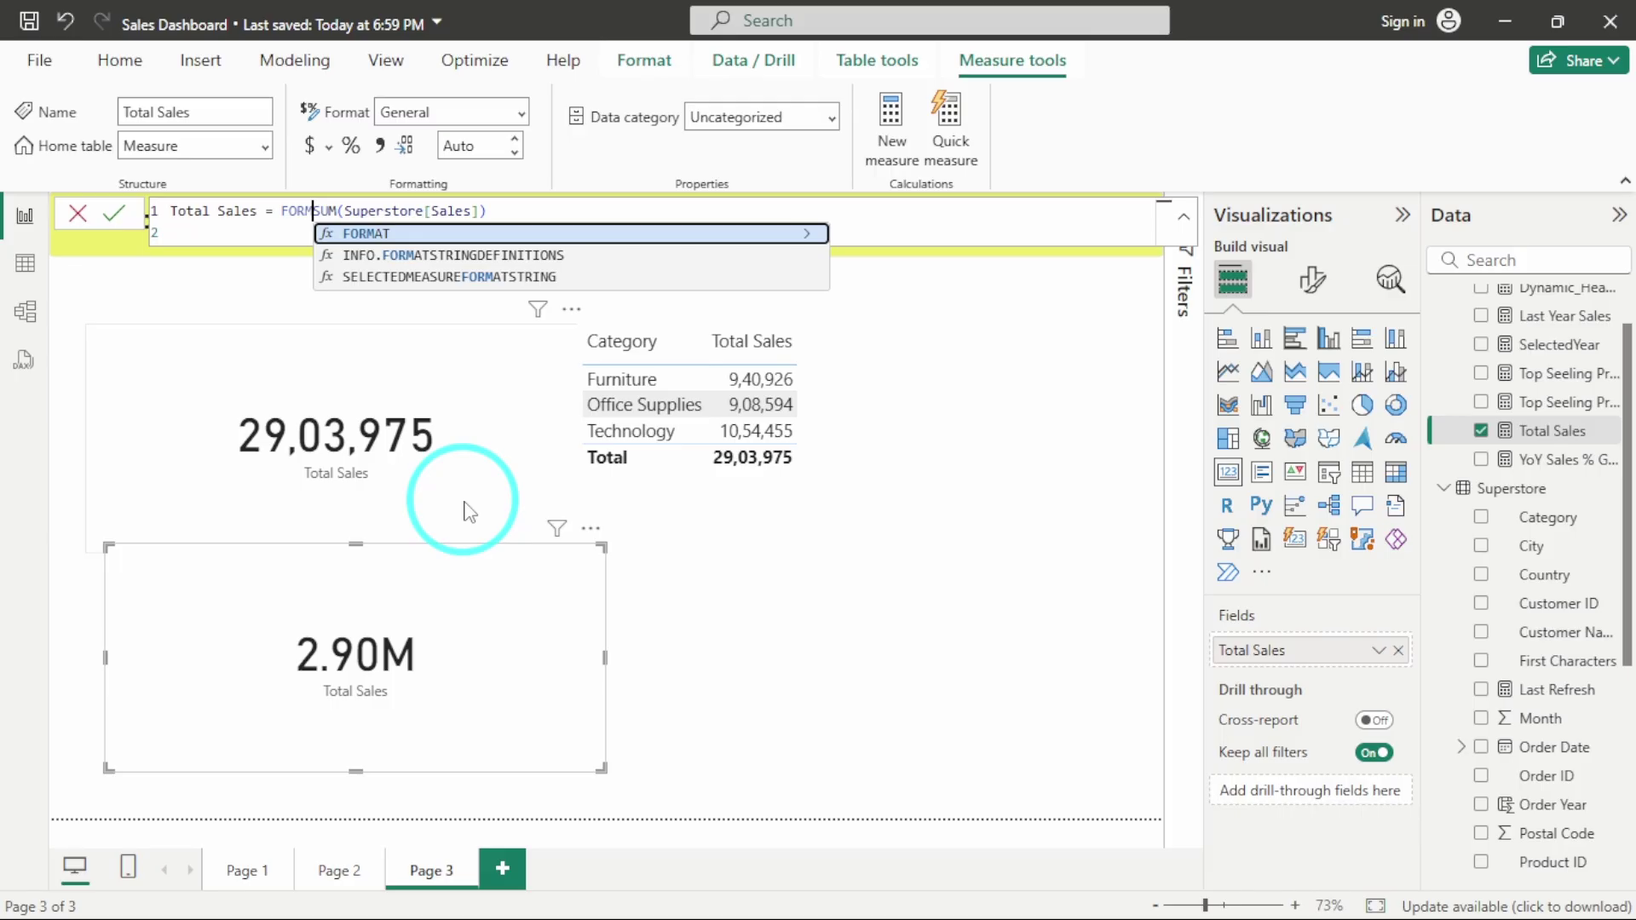
{"action": "type", "text": "AT("}
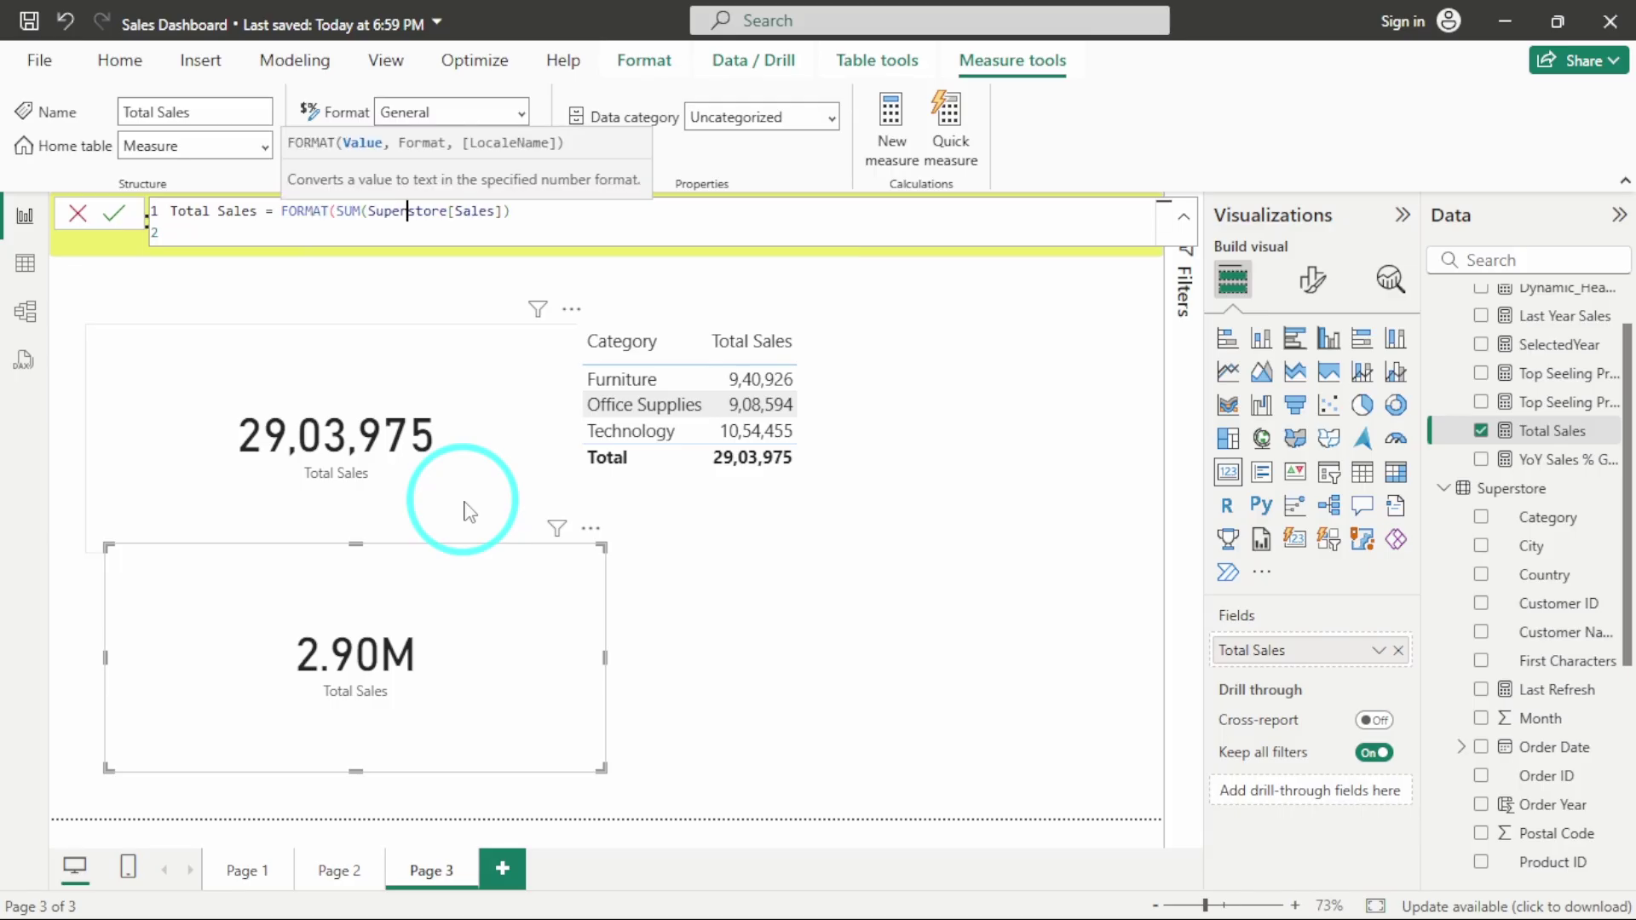
{"action": "key", "text": "Down"}
{"action": "type", "text": ","}
{"action": "type", "text": " 0"}
{"action": "type", "text": ")"}
{"action": "key", "text": "Return"}
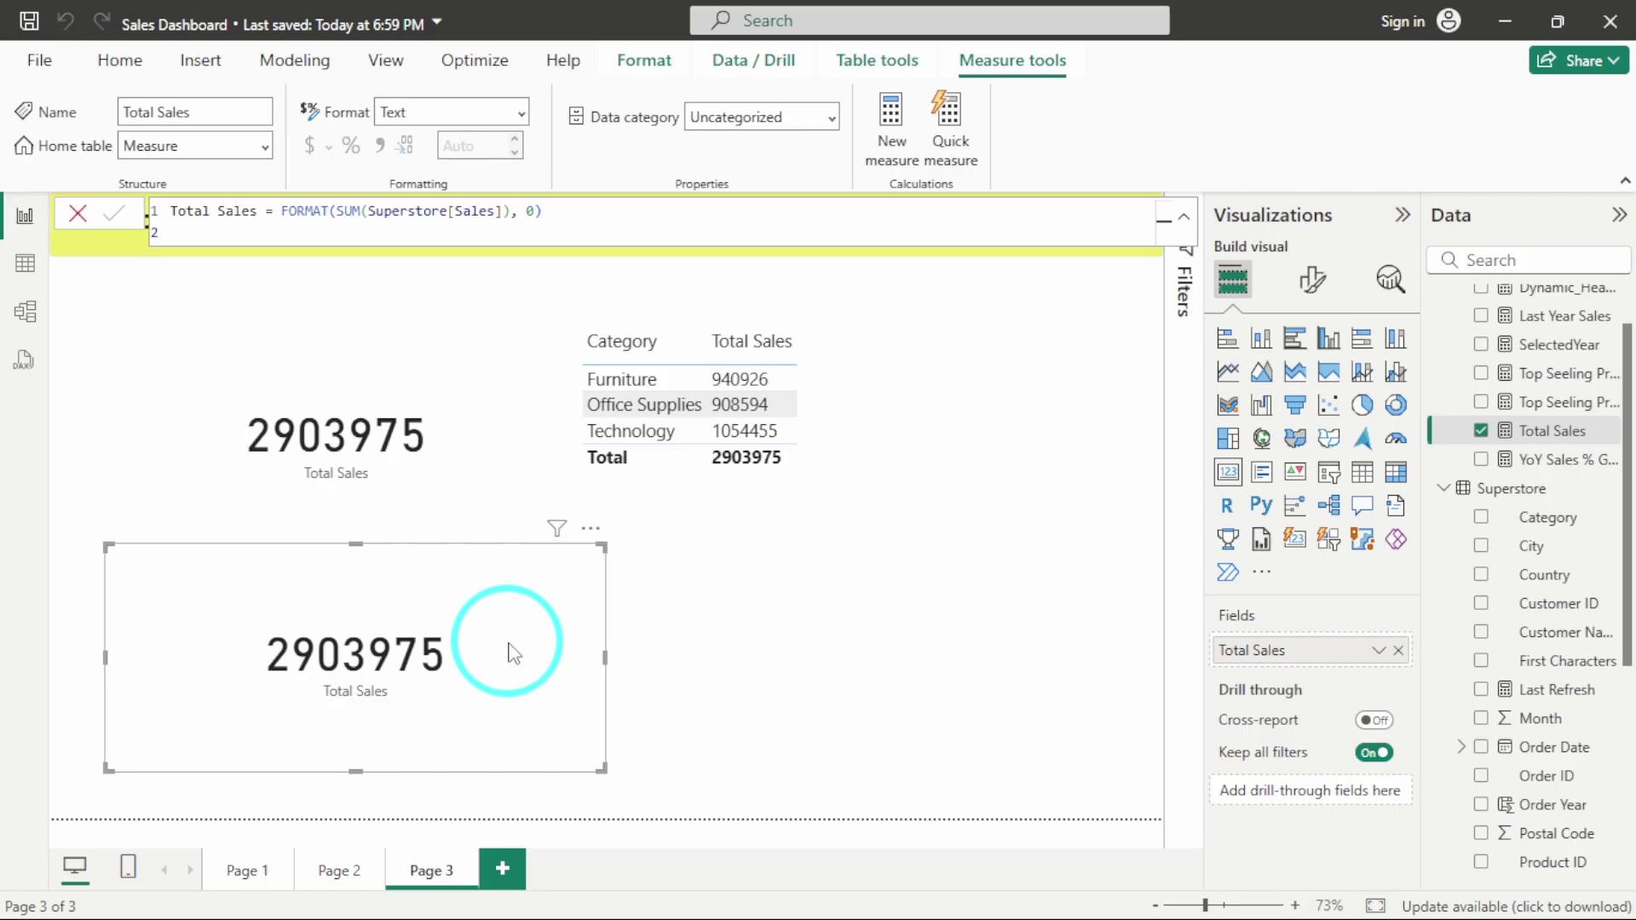
{"action": "left_click", "coordinate": [771, 628]}
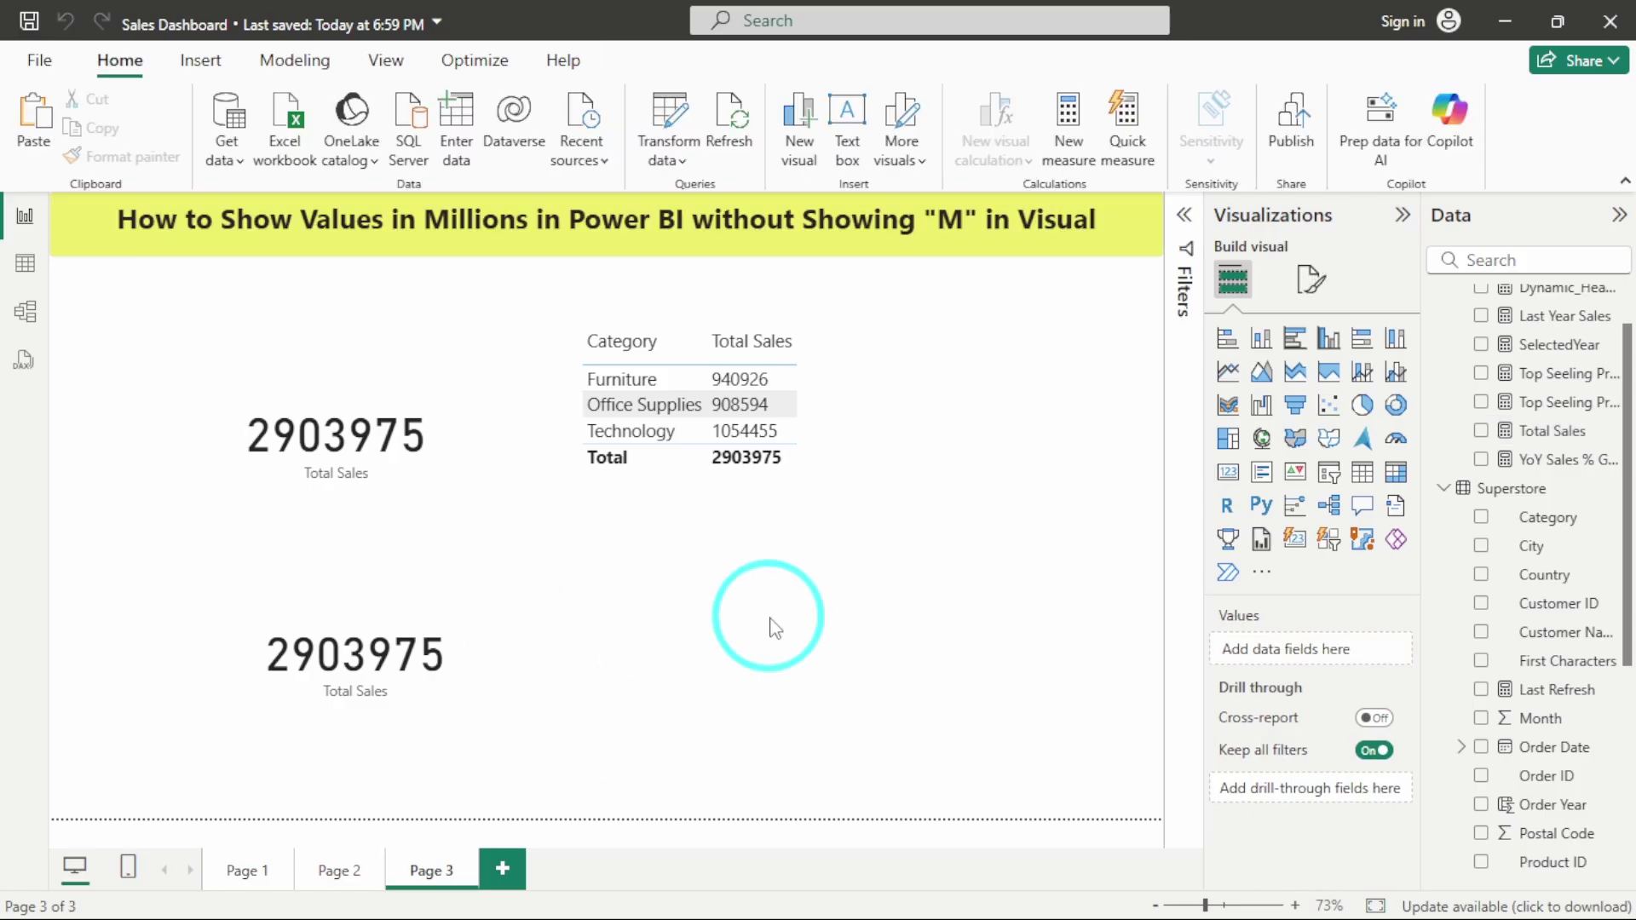